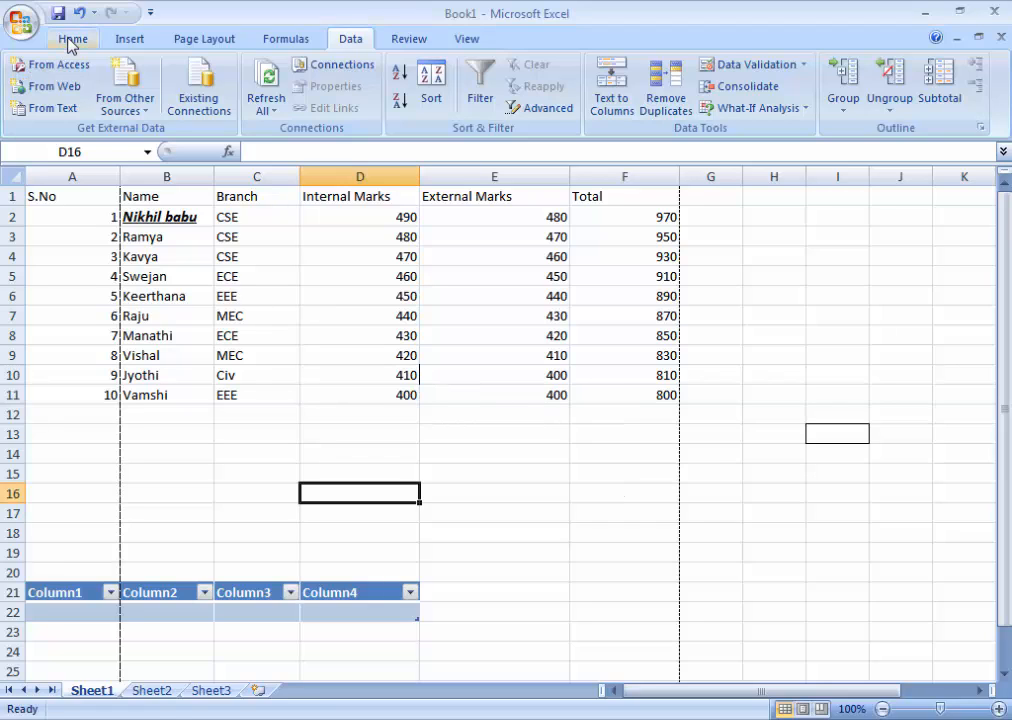
{"action": "left_click", "coordinate": [130, 40]}
{"action": "left_click", "coordinate": [212, 40]}
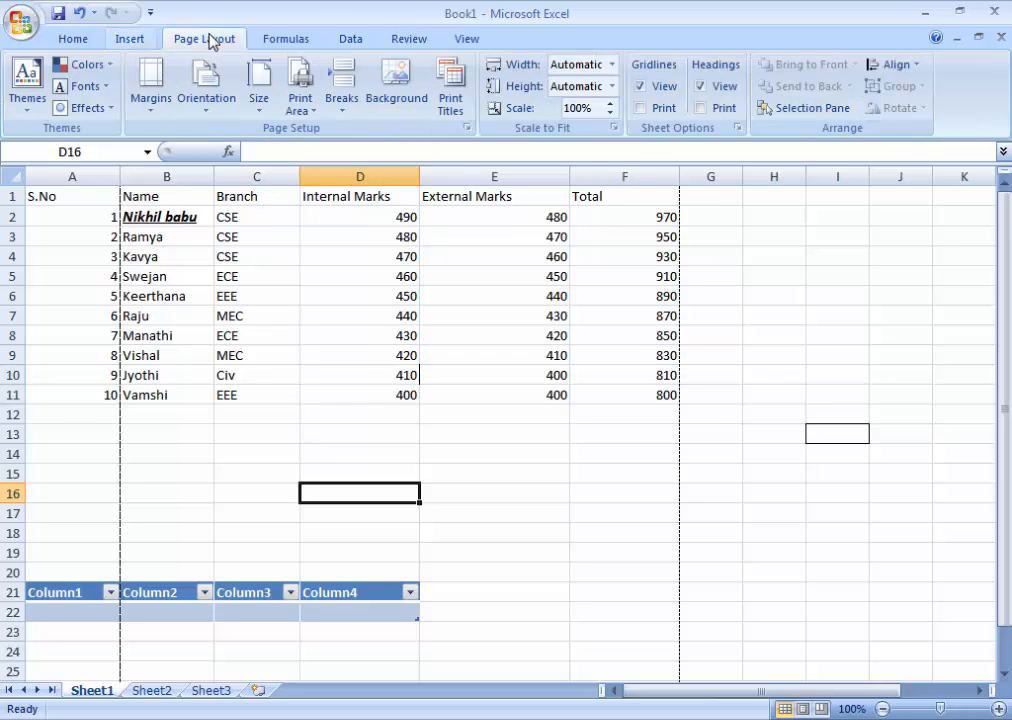
{"action": "left_click", "coordinate": [300, 39]}
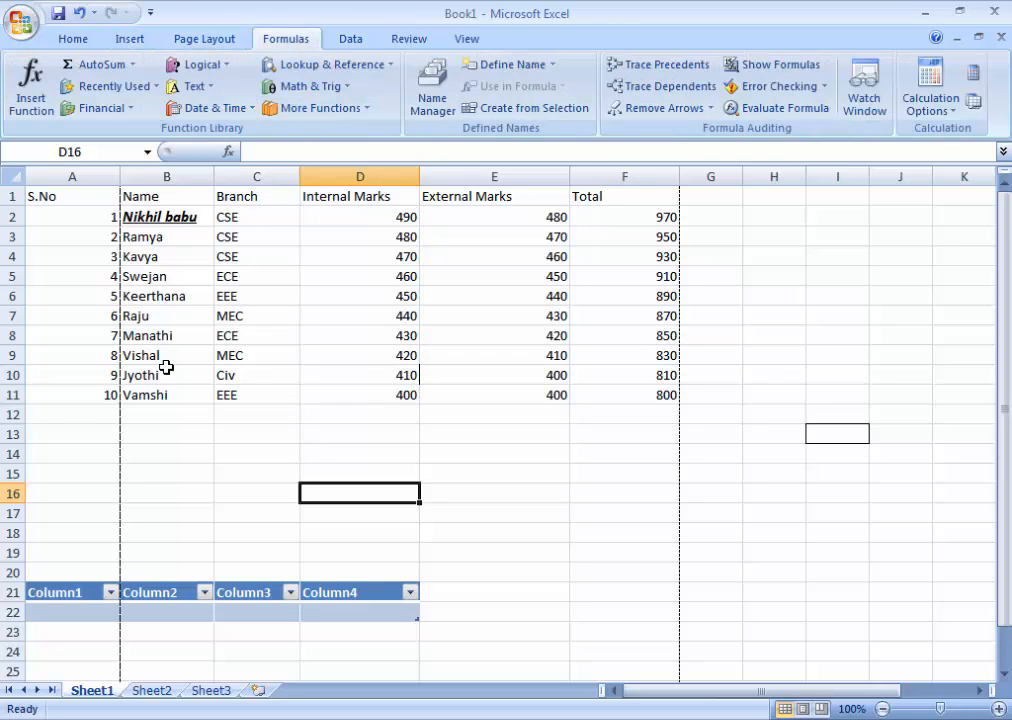
{"action": "left_click", "coordinate": [350, 39]}
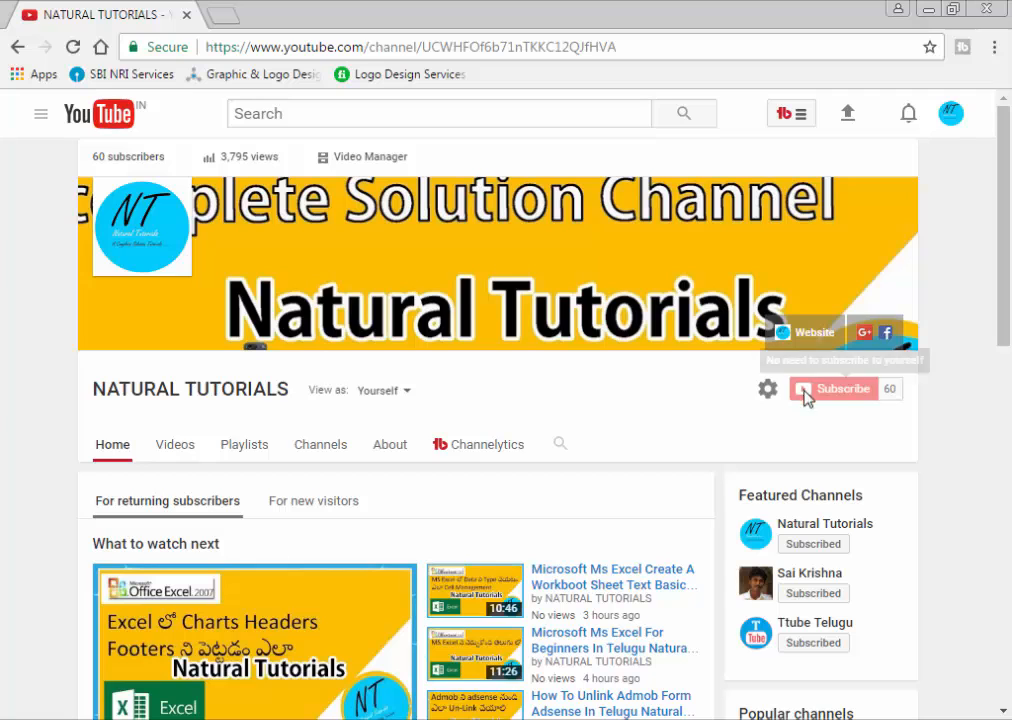
{"action": "left_click", "coordinate": [928, 9]}
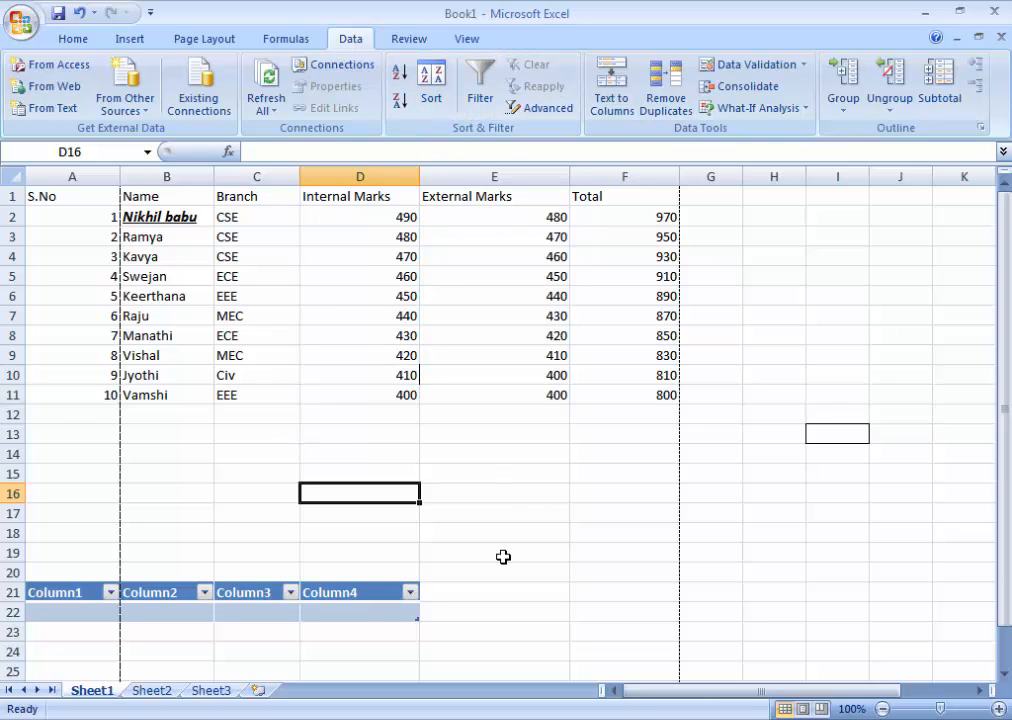
{"action": "left_click", "coordinate": [477, 474]}
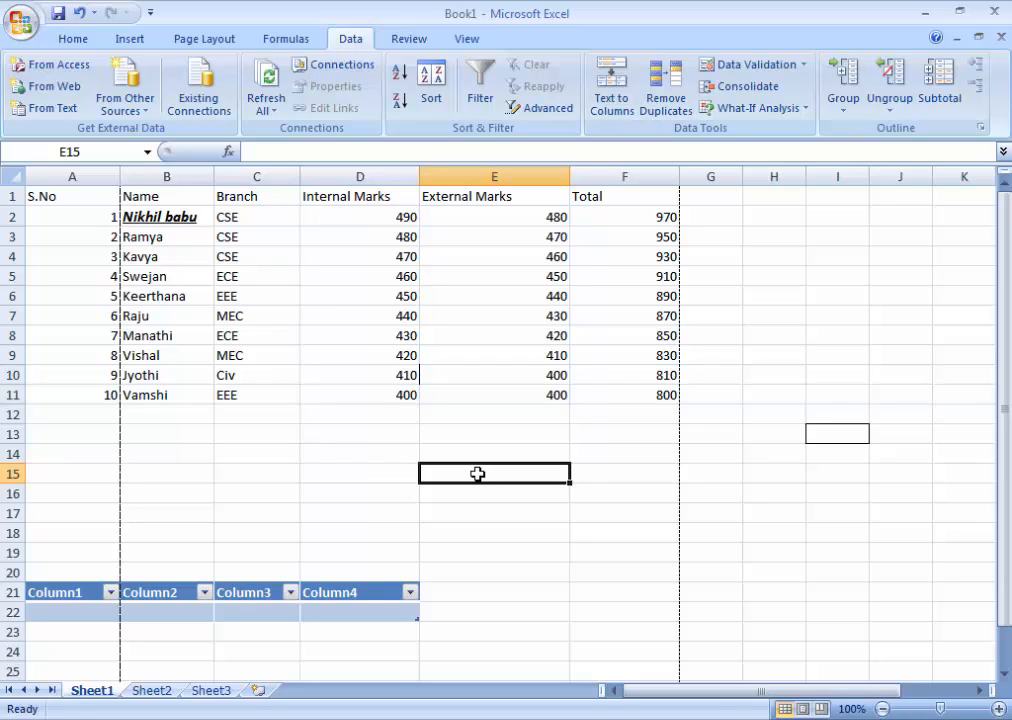
Step: Start a custom sort of the student marks data in A1:F11, with Branch as the sort column
{"action": "left_click", "coordinate": [60, 199]}
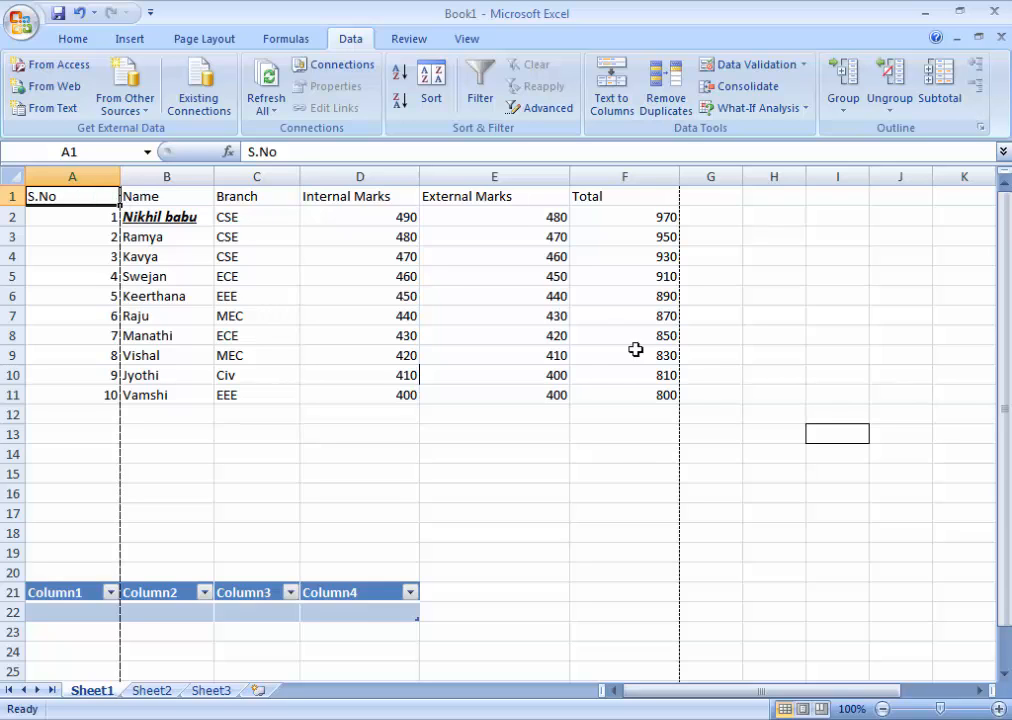
{"action": "left_click_drag", "start_coordinate": [671, 398], "coordinate": [5, 178]}
{"action": "left_click", "coordinate": [431, 90]}
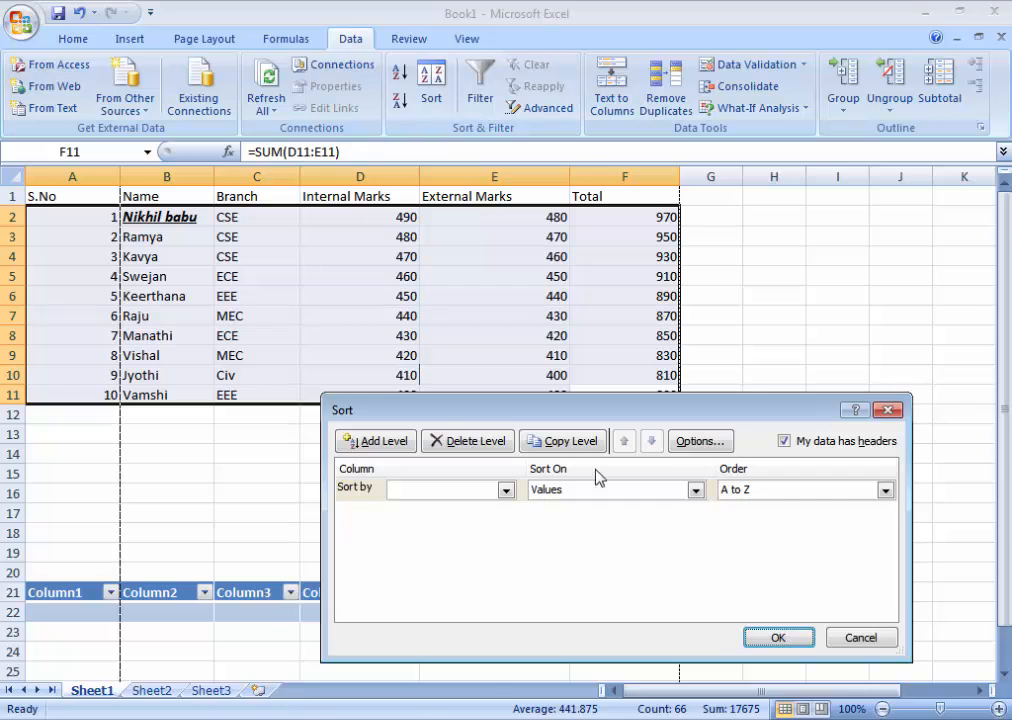
{"action": "left_click_drag", "start_coordinate": [495, 412], "coordinate": [548, 262]}
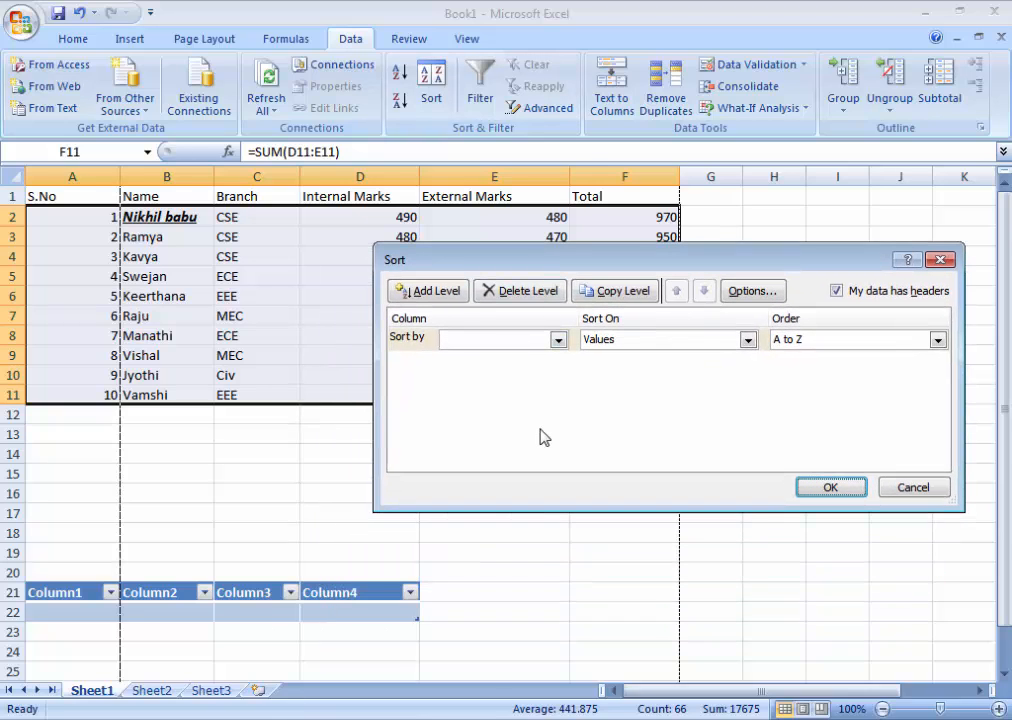
{"action": "left_click", "coordinate": [558, 340]}
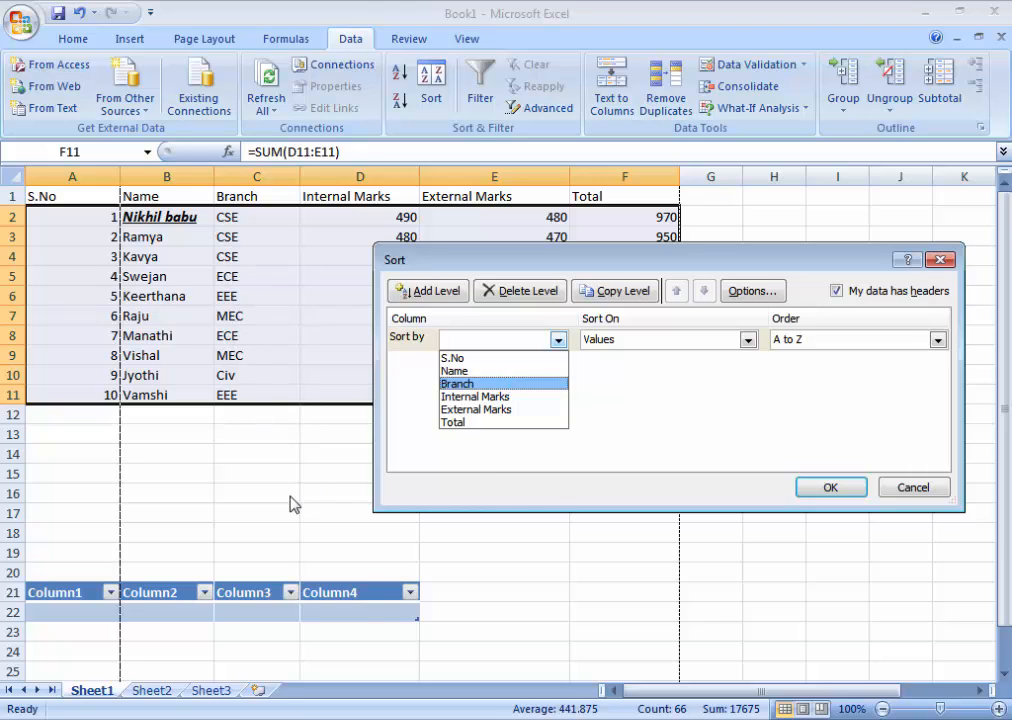
{"action": "left_click", "coordinate": [474, 384]}
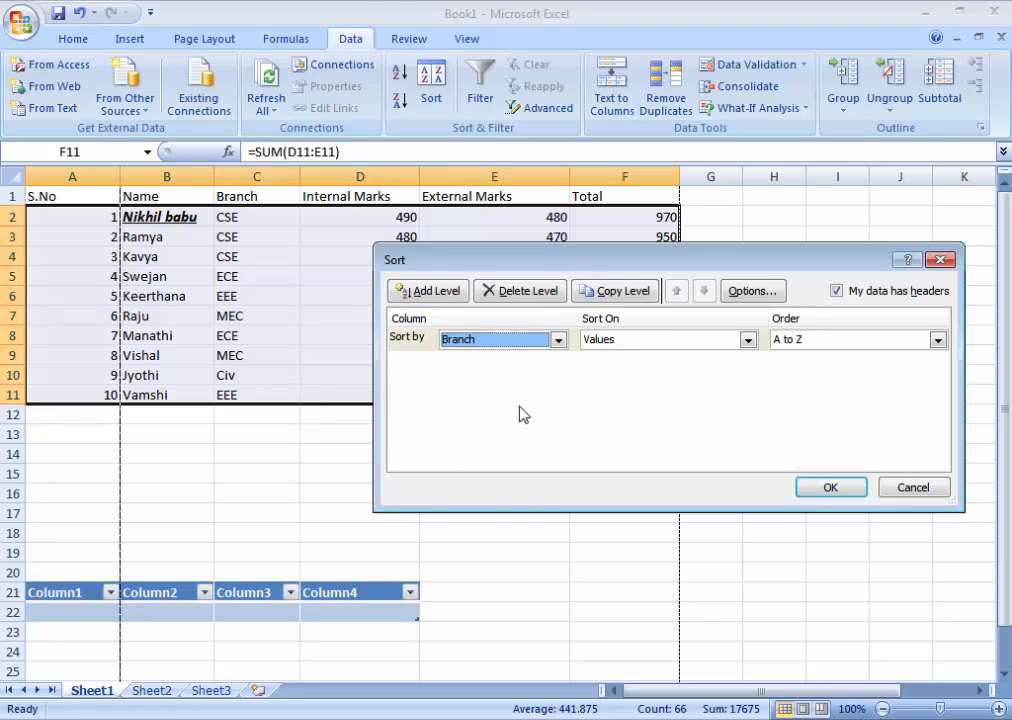
Step: Set the sort to use Values in A to Z order and apply it to the student records
{"action": "left_click", "coordinate": [616, 341]}
{"action": "left_click", "coordinate": [605, 357]}
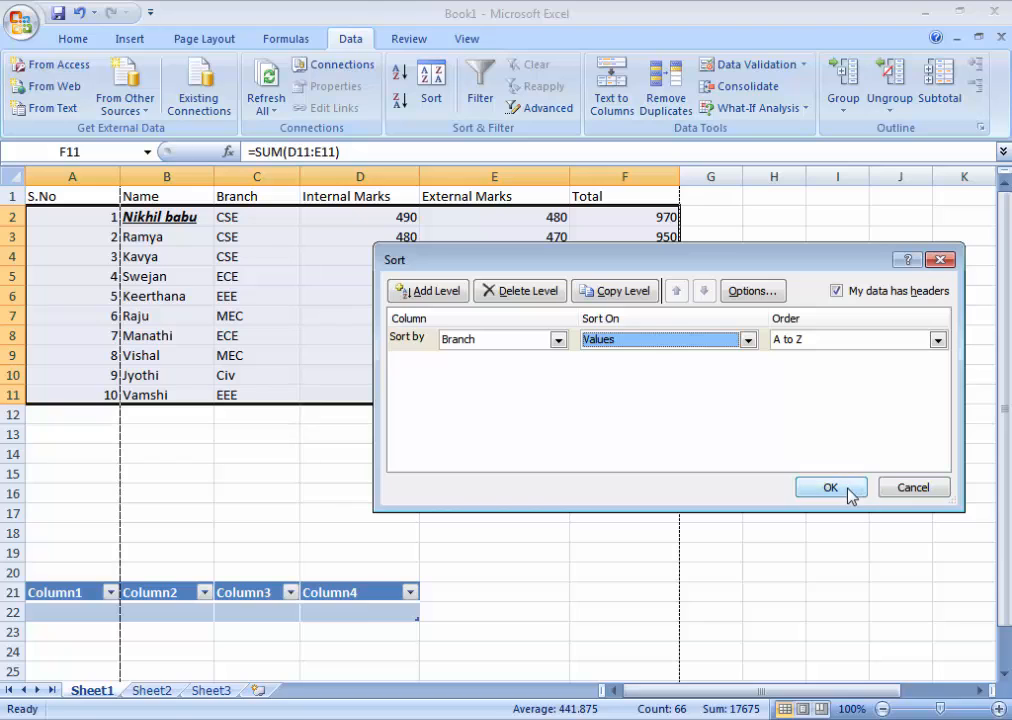
{"action": "left_click", "coordinate": [632, 340]}
{"action": "left_click", "coordinate": [658, 341]}
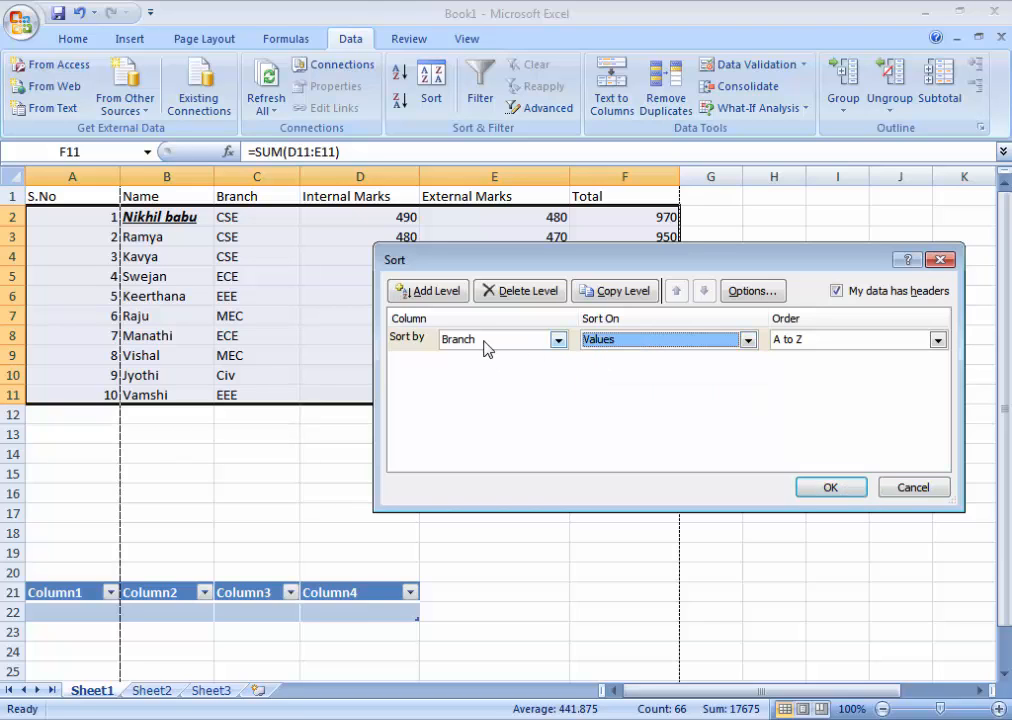
{"action": "left_click", "coordinate": [841, 342]}
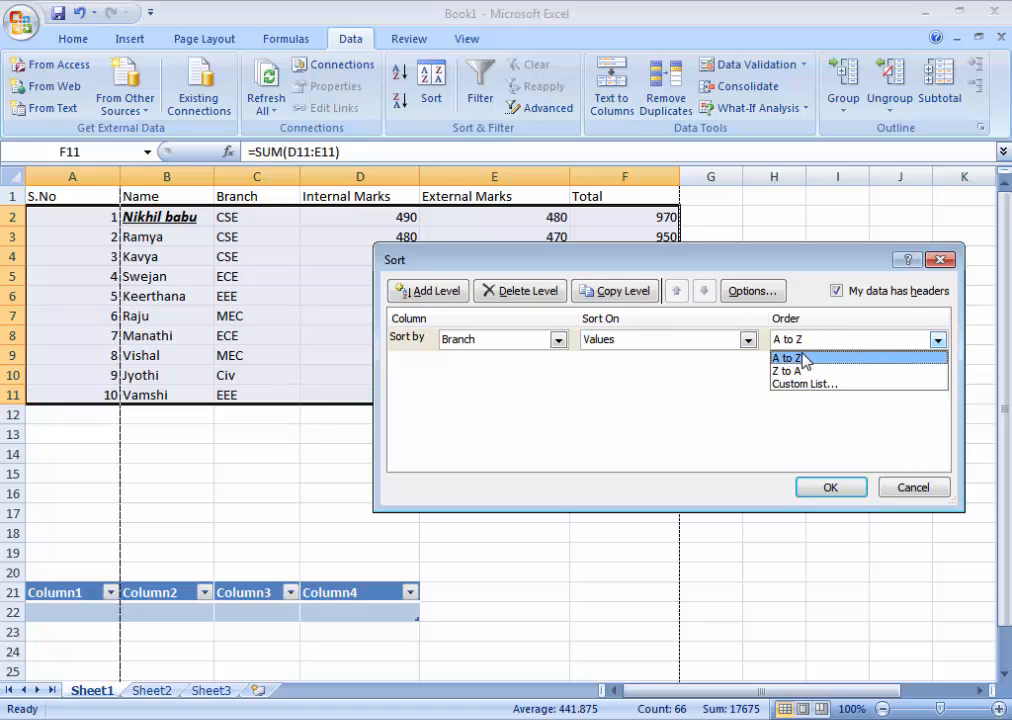
{"action": "left_click", "coordinate": [802, 357]}
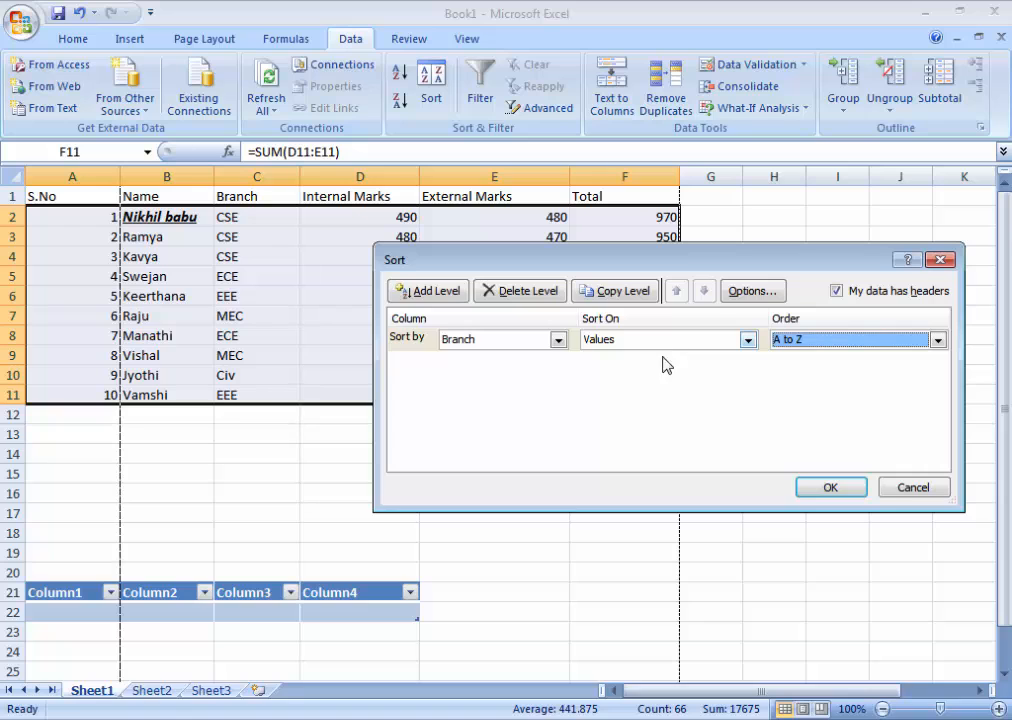
{"action": "left_click", "coordinate": [842, 490]}
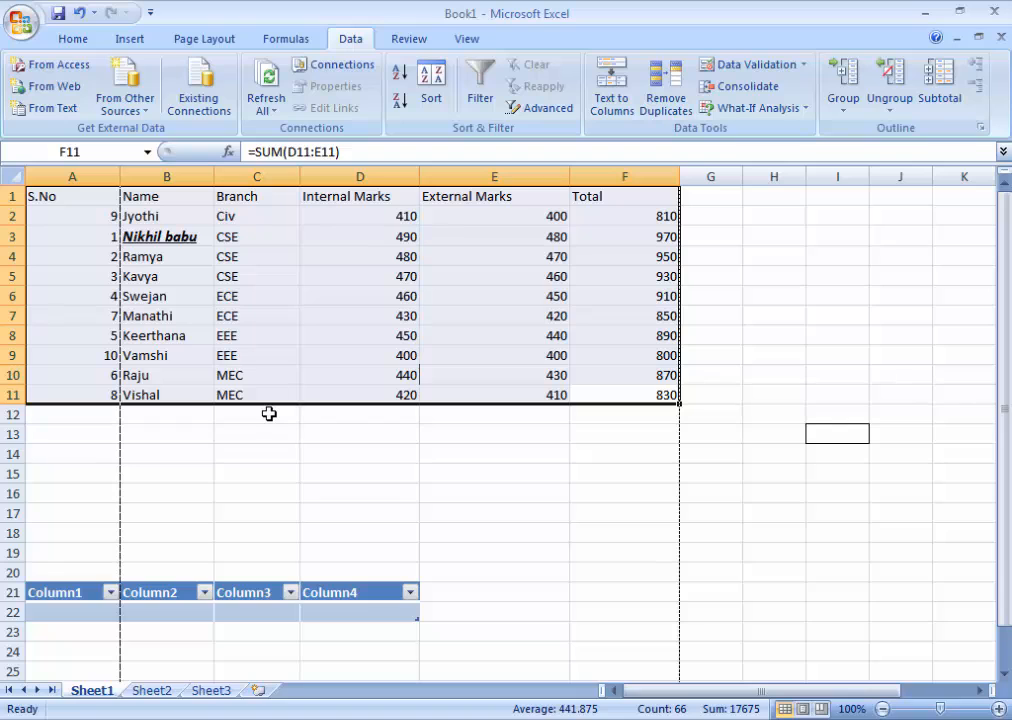
Step: Undo the sort by Branch on the student records
{"action": "left_click", "coordinate": [430, 84]}
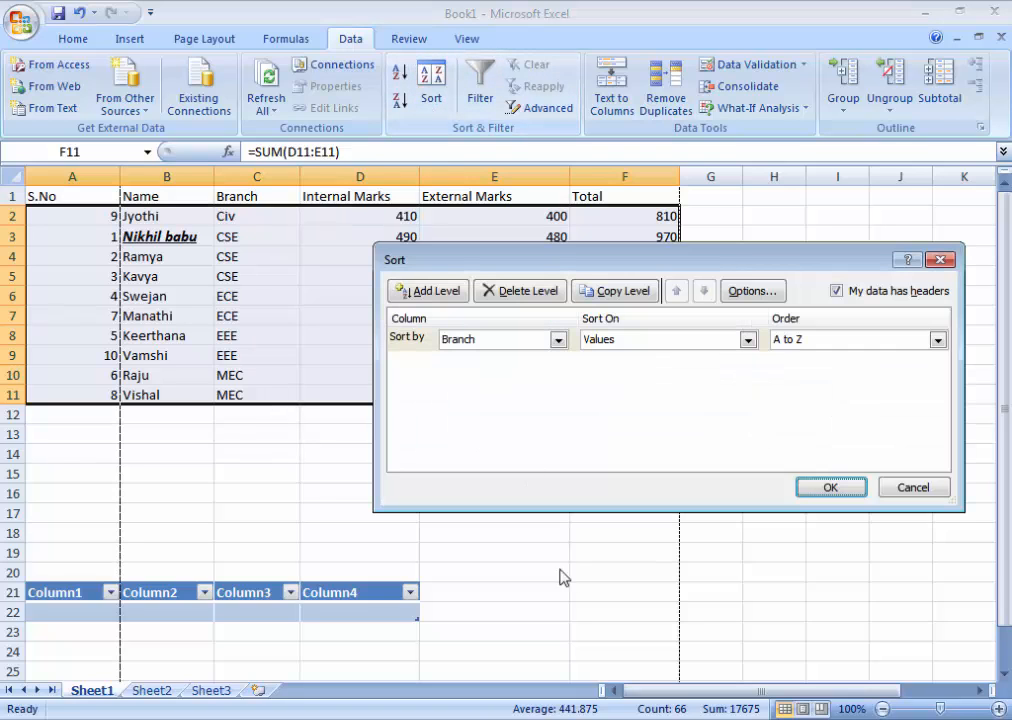
{"action": "left_click", "coordinate": [912, 487]}
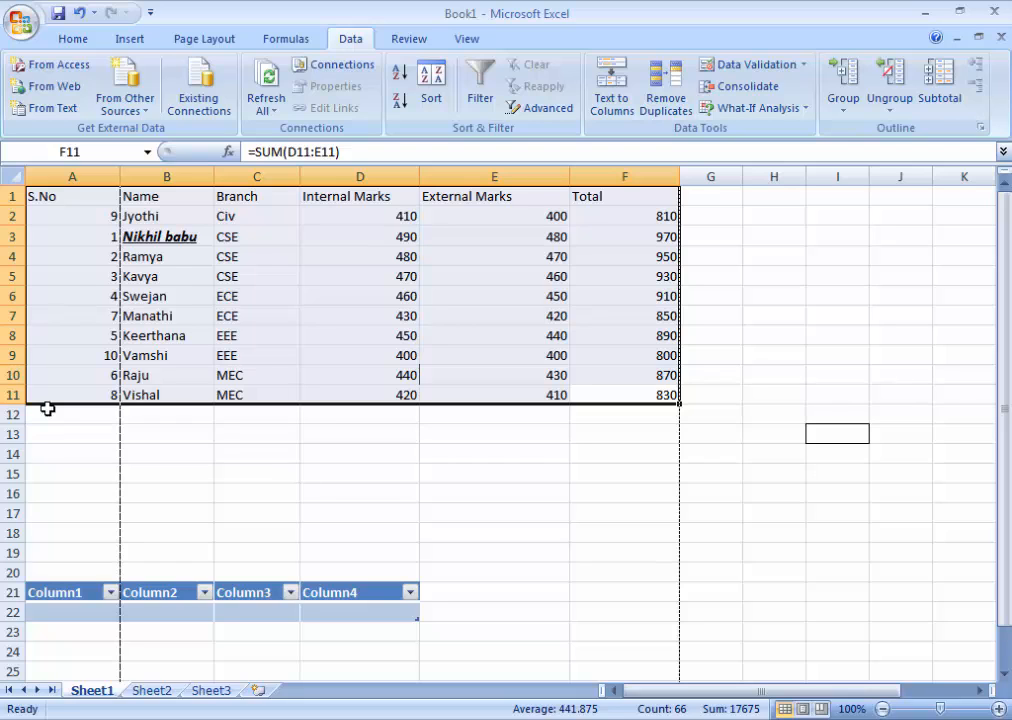
{"action": "key", "text": "ctrl+z"}
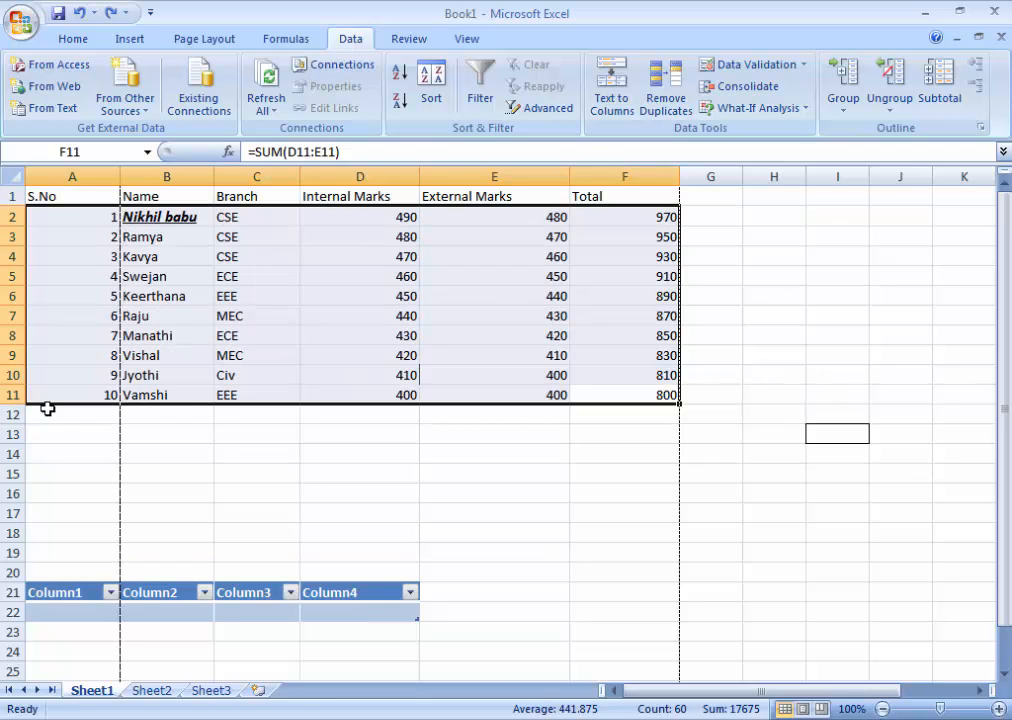
Step: Delete the SUM formula from Total cell F11
{"action": "left_click_drag", "start_coordinate": [343, 151], "coordinate": [247, 151]}
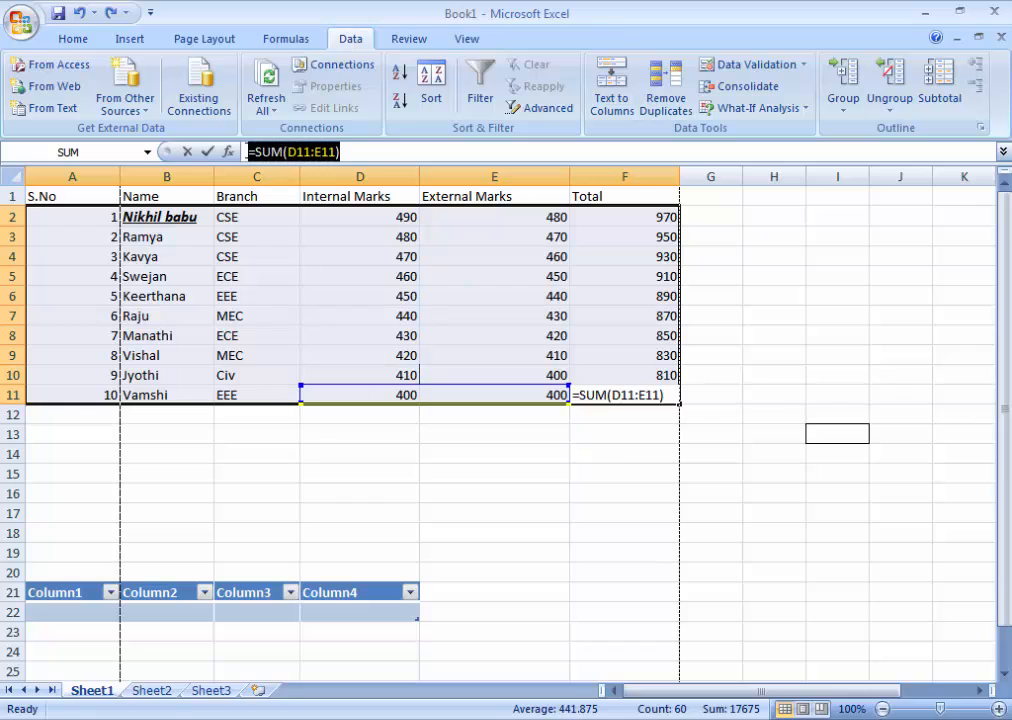
{"action": "key", "text": "BackSpace"}
{"action": "left_click", "coordinate": [229, 472]}
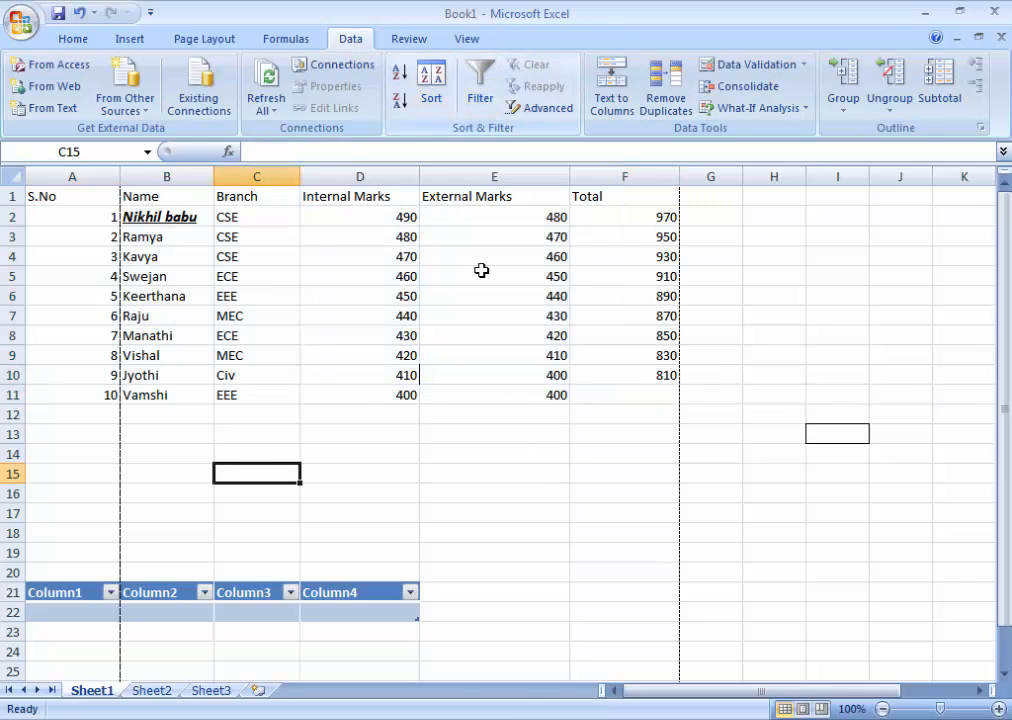
Step: Use AutoSum to add the internal and external marks in D11:E11 into Total cell F11
{"action": "left_click_drag", "start_coordinate": [38, 199], "coordinate": [623, 407]}
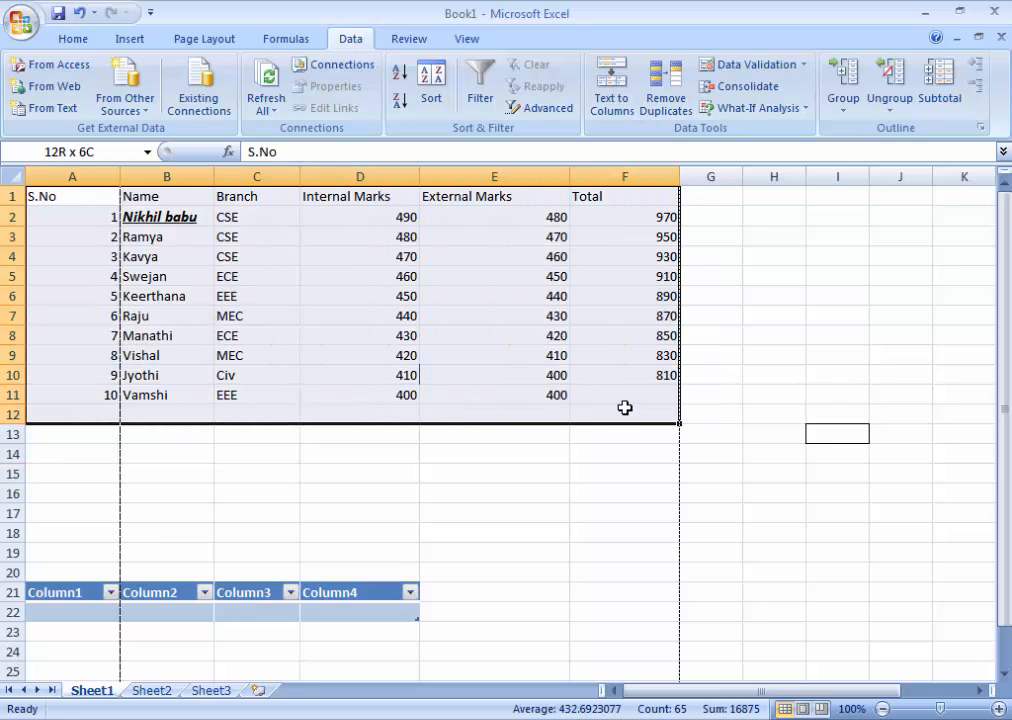
{"action": "left_click", "coordinate": [562, 458]}
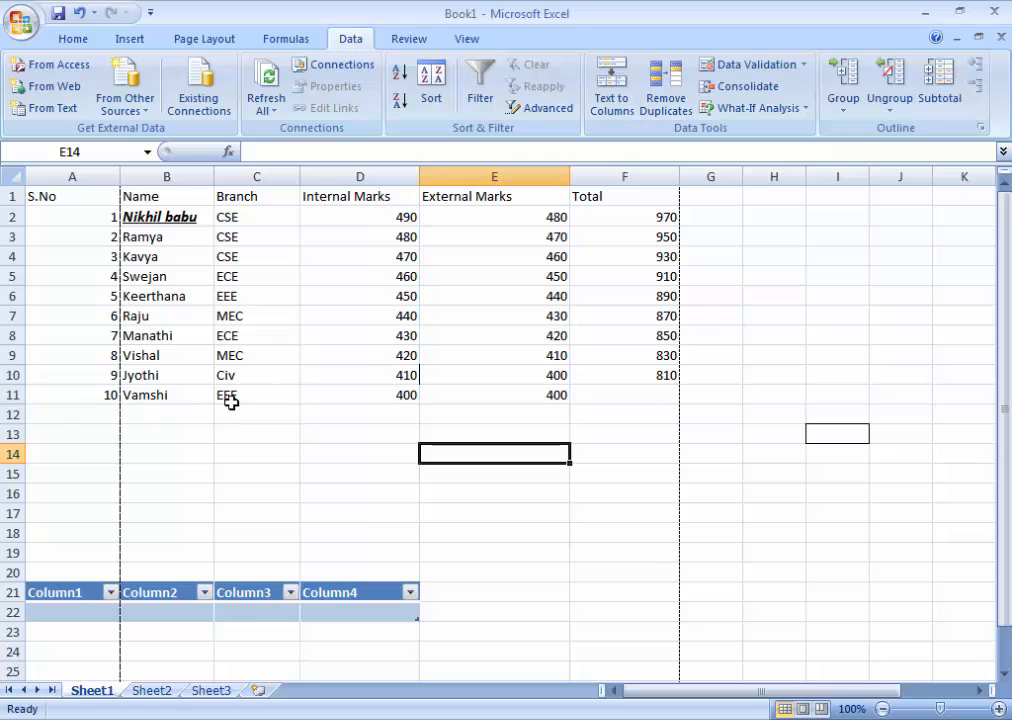
{"action": "left_click_drag", "start_coordinate": [323, 399], "coordinate": [621, 400]}
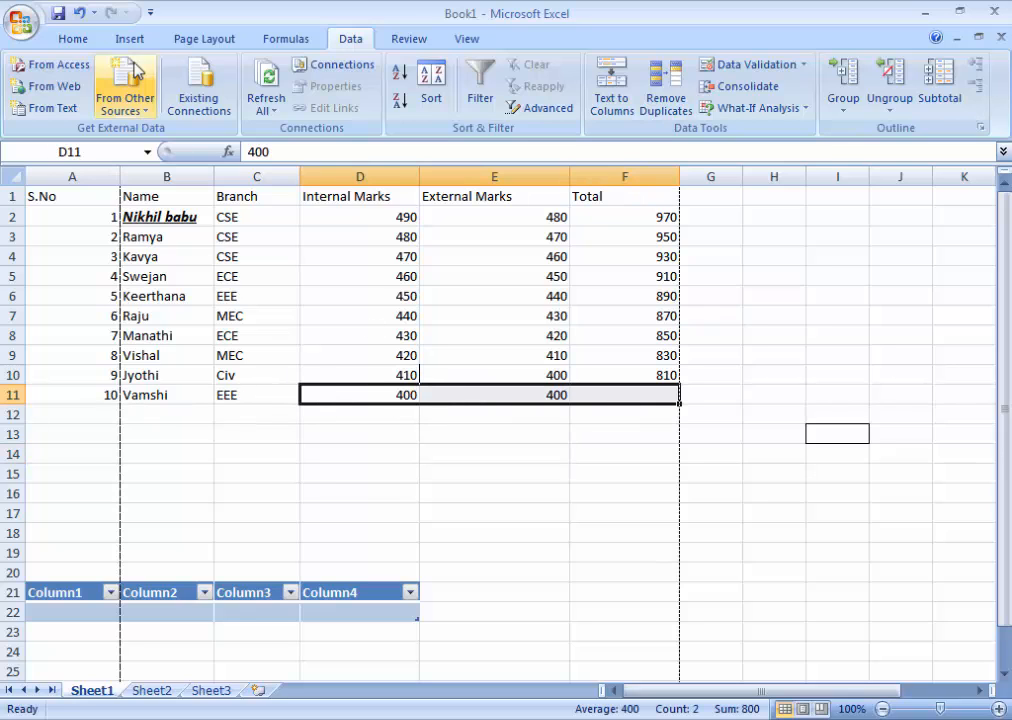
{"action": "left_click", "coordinate": [73, 39]}
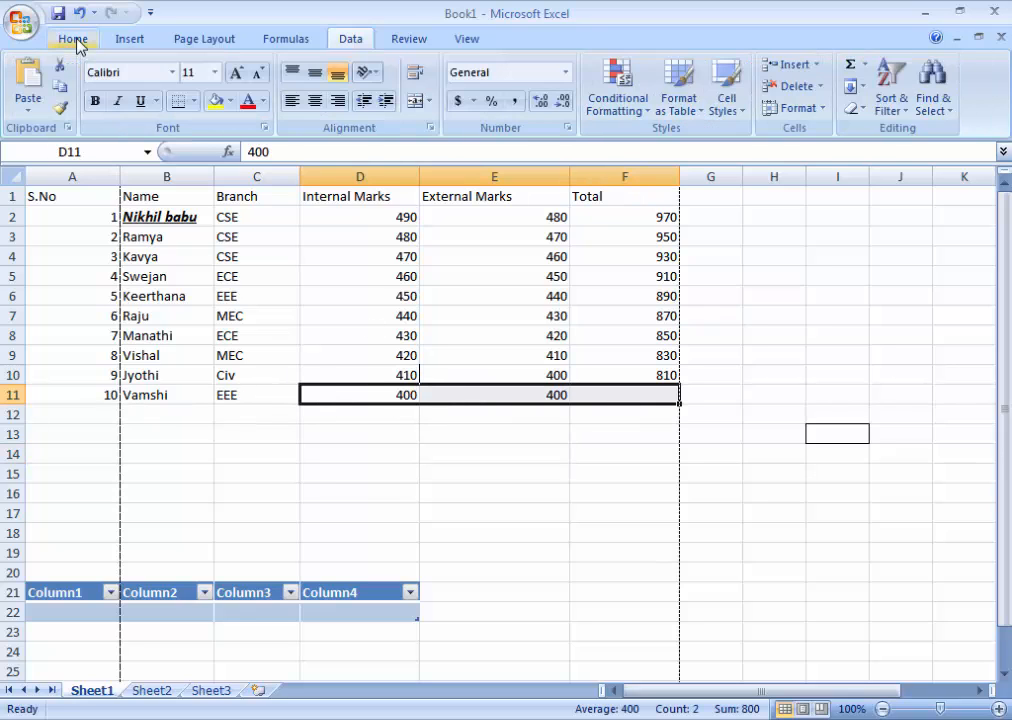
{"action": "left_click", "coordinate": [851, 66]}
{"action": "left_click", "coordinate": [204, 493]}
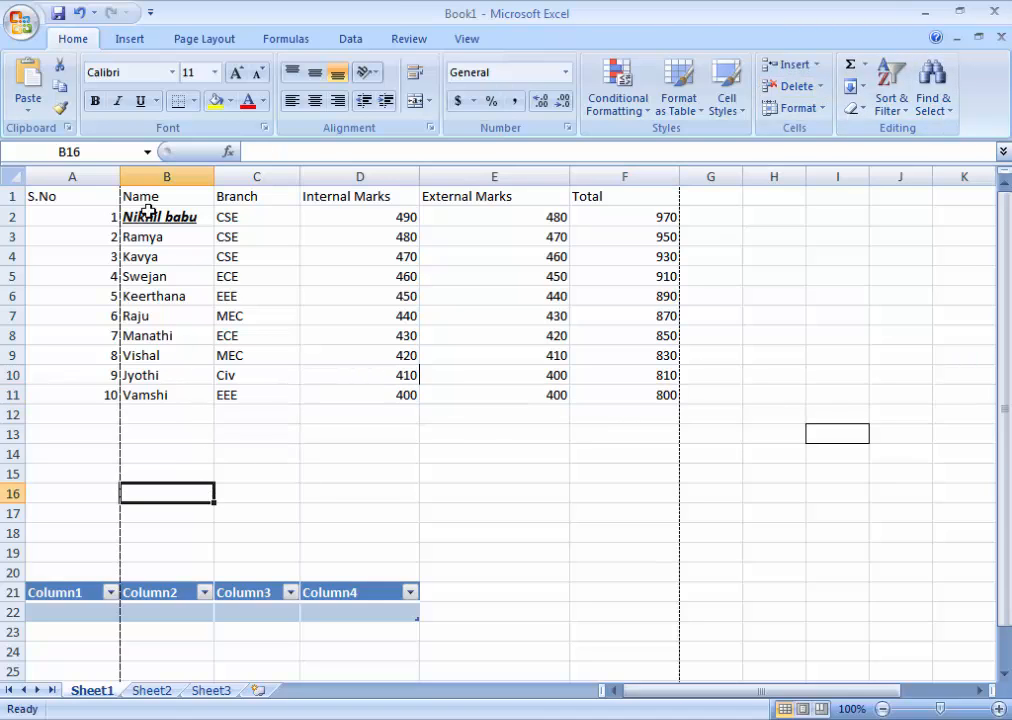
Step: Turn on filtering for the student marks data in A1:F11
{"action": "left_click_drag", "start_coordinate": [36, 194], "coordinate": [640, 396]}
{"action": "left_click", "coordinate": [275, 39]}
{"action": "left_click", "coordinate": [347, 40]}
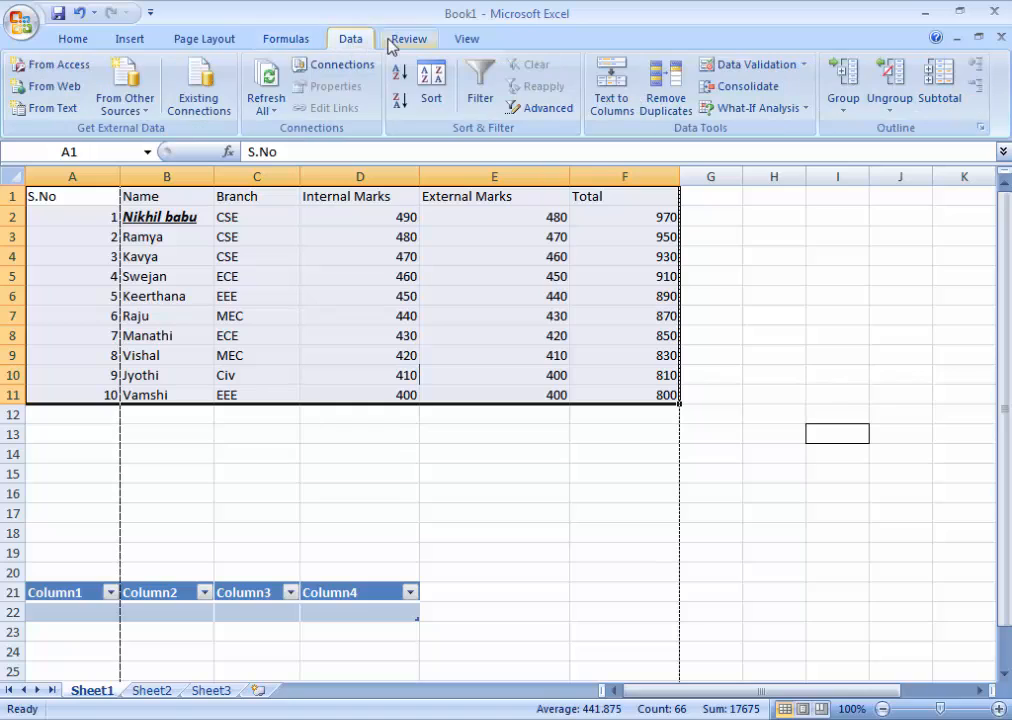
{"action": "left_click", "coordinate": [479, 100]}
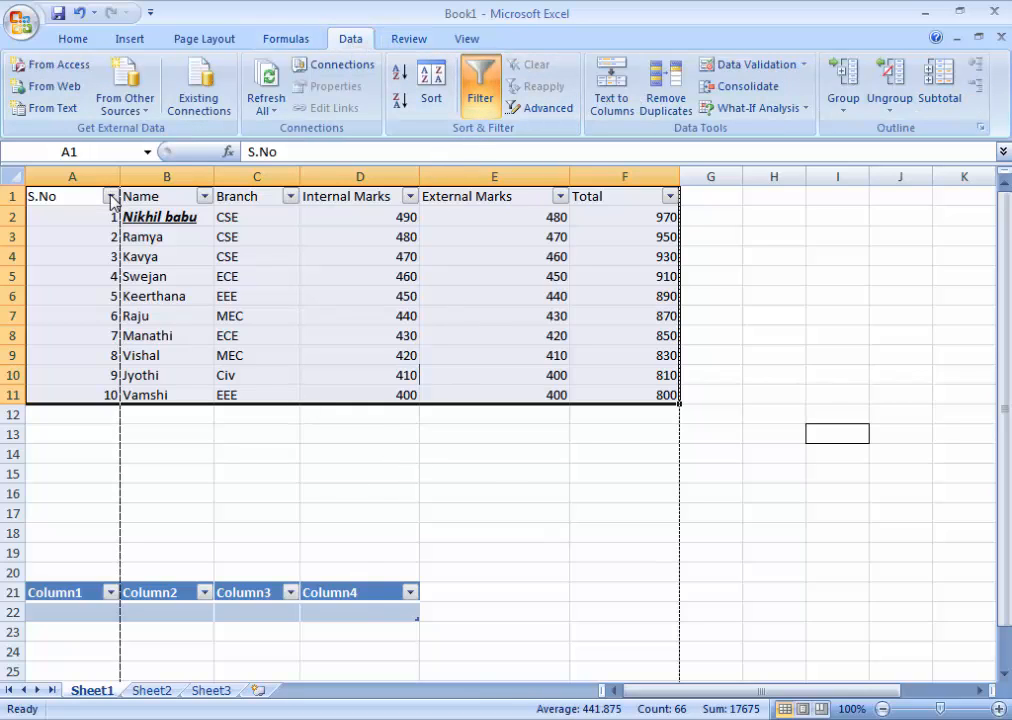
{"action": "left_click", "coordinate": [490, 96]}
{"action": "left_click", "coordinate": [488, 96]}
{"action": "left_click", "coordinate": [202, 197]}
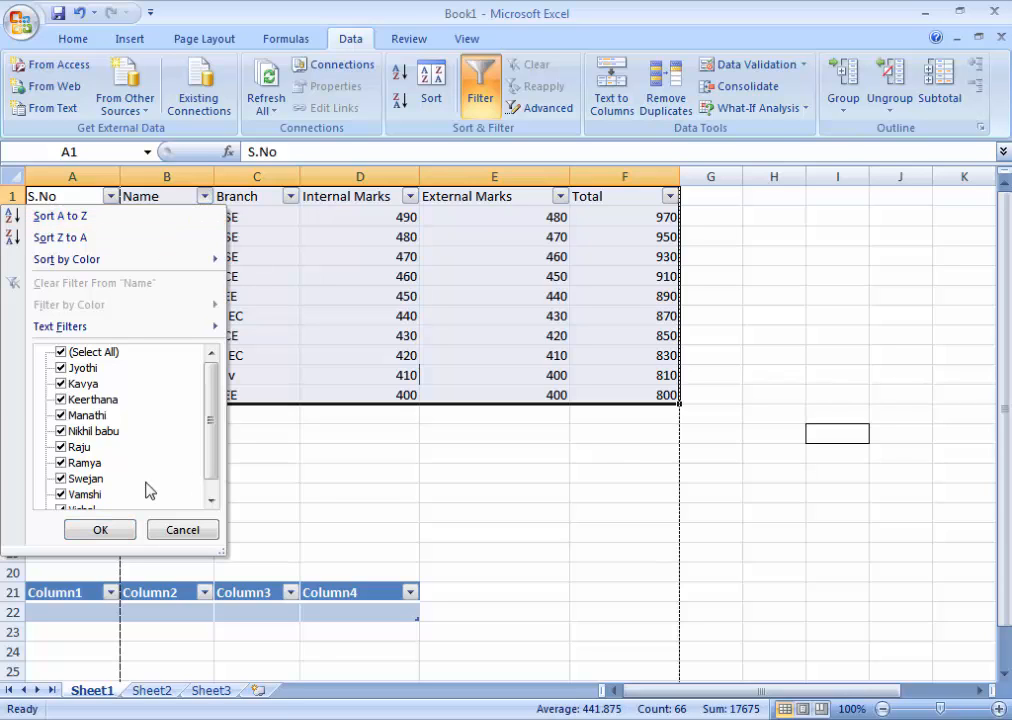
{"action": "left_click", "coordinate": [178, 533]}
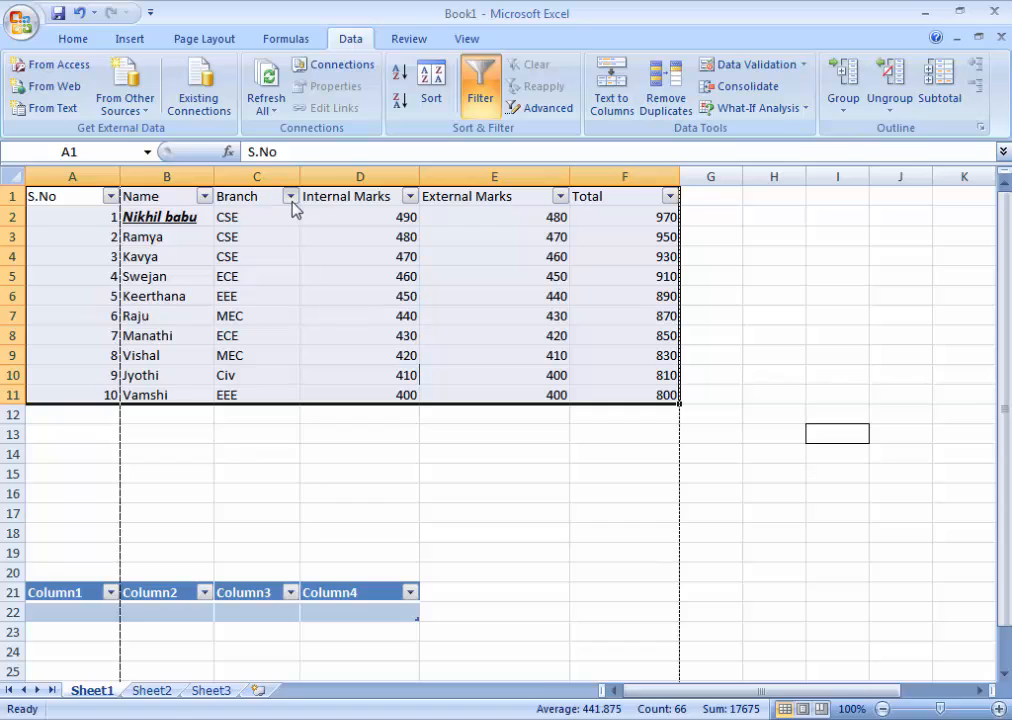
{"action": "left_click", "coordinate": [291, 199]}
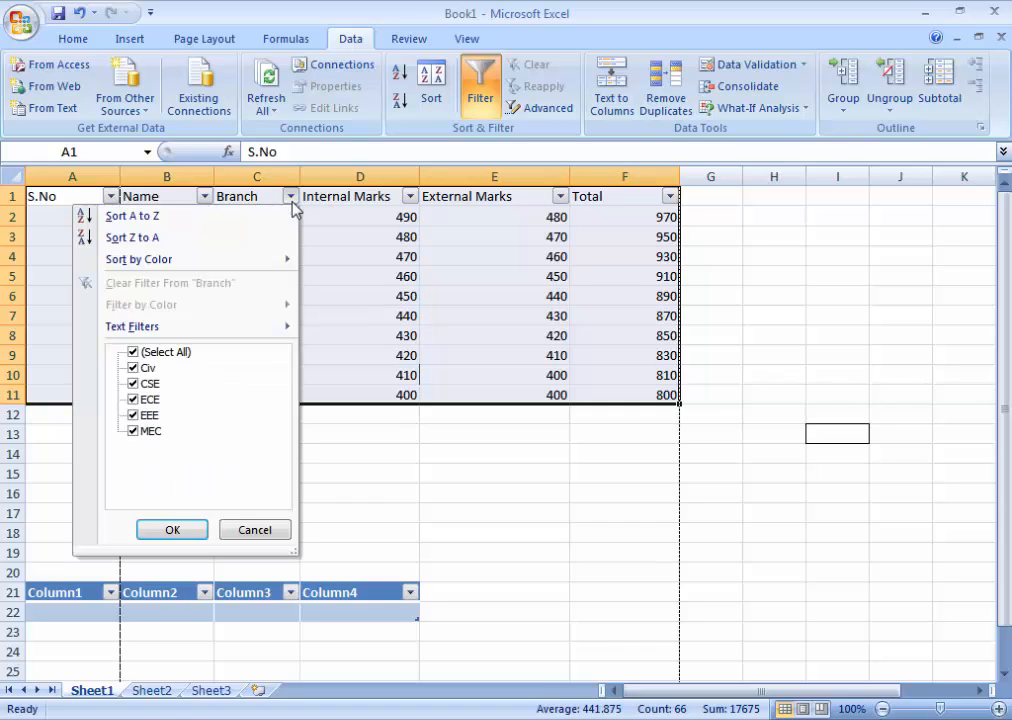
{"action": "left_click", "coordinate": [292, 200]}
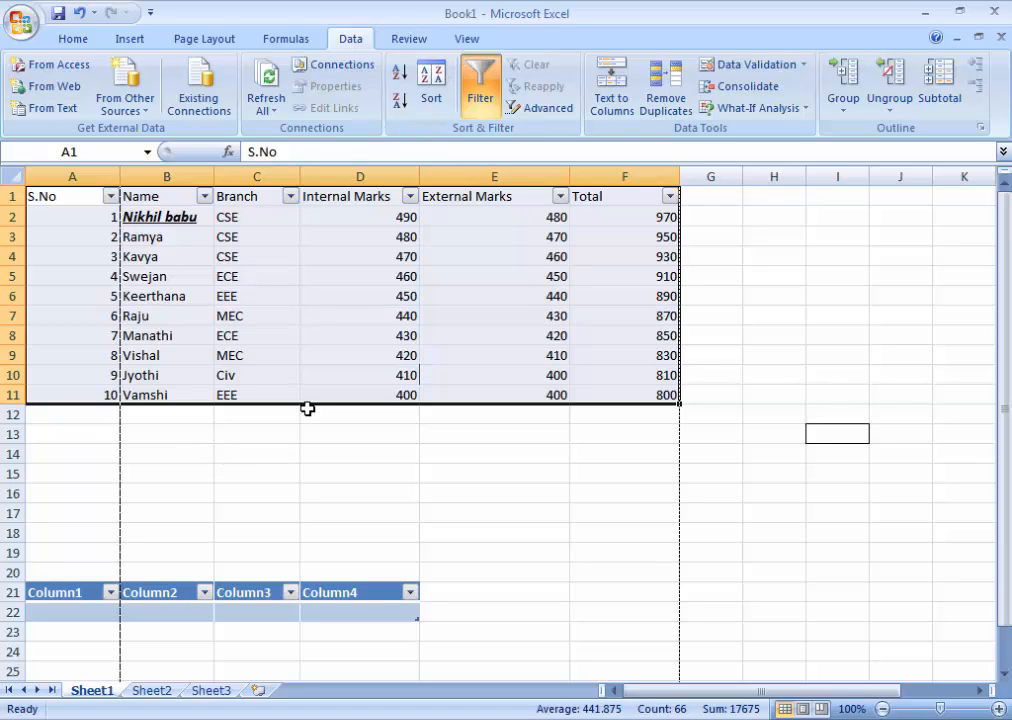
{"action": "left_click", "coordinate": [481, 88]}
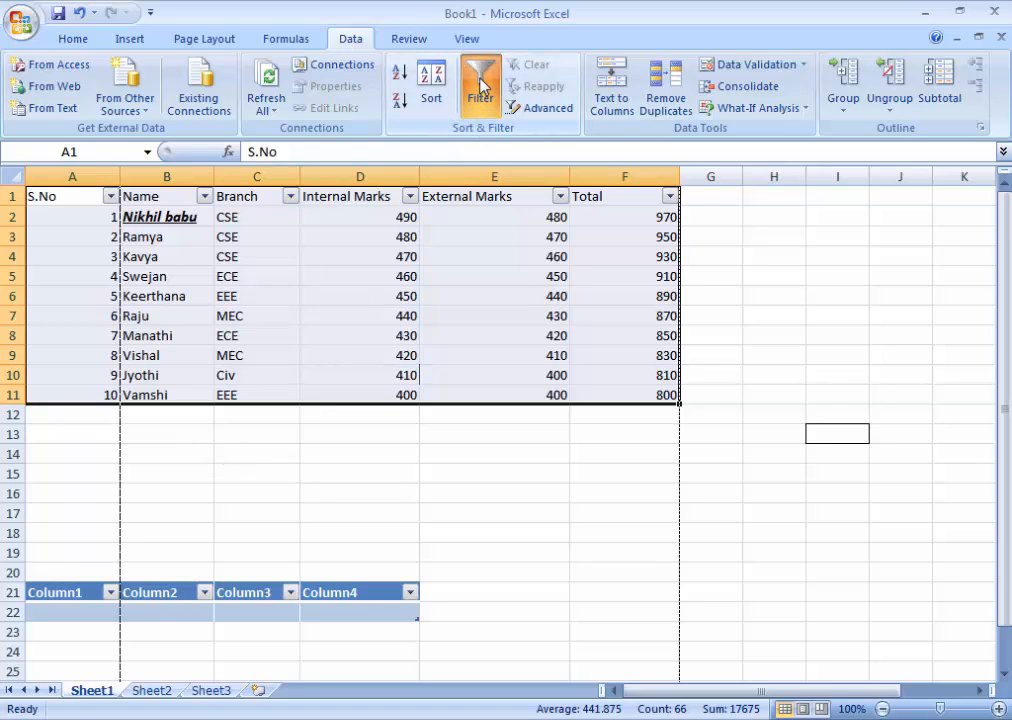
Step: Filter the Branch column to show only CSE, excluding Civ, ECE, EEE and MEC
{"action": "left_click", "coordinate": [290, 196]}
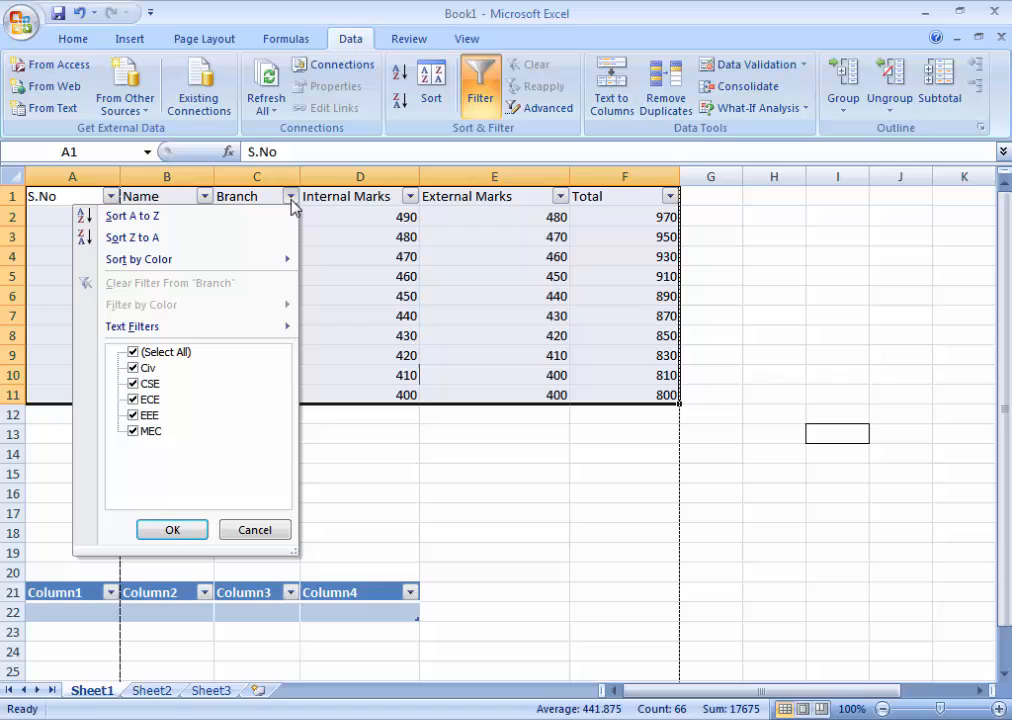
{"action": "left_click", "coordinate": [133, 415]}
{"action": "left_click", "coordinate": [133, 431]}
{"action": "left_click", "coordinate": [133, 399]}
{"action": "left_click", "coordinate": [133, 368]}
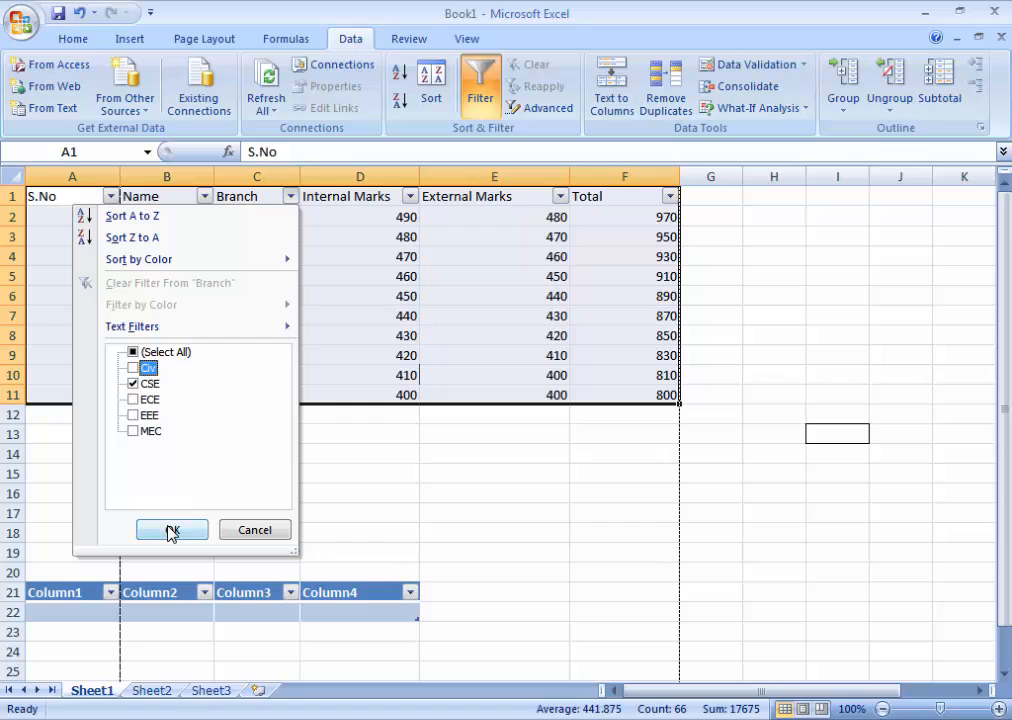
{"action": "left_click", "coordinate": [171, 530]}
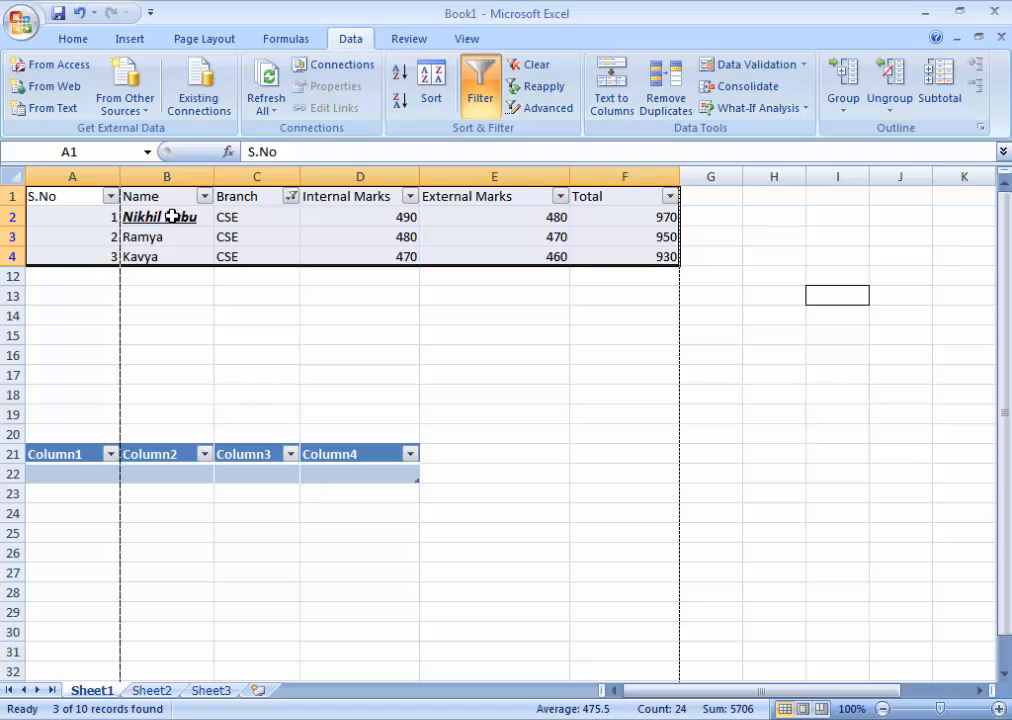
Step: Remove the CSE filter from the student marks data by turning filtering off and on again for A1:F11
{"action": "left_click", "coordinate": [468, 100]}
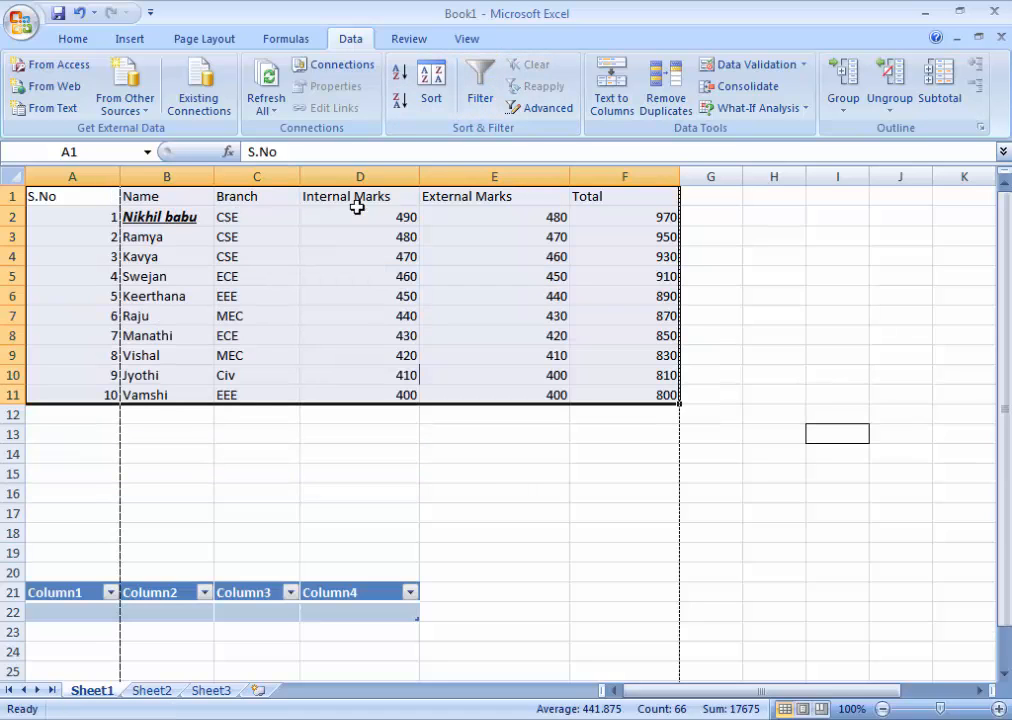
{"action": "left_click", "coordinate": [481, 85]}
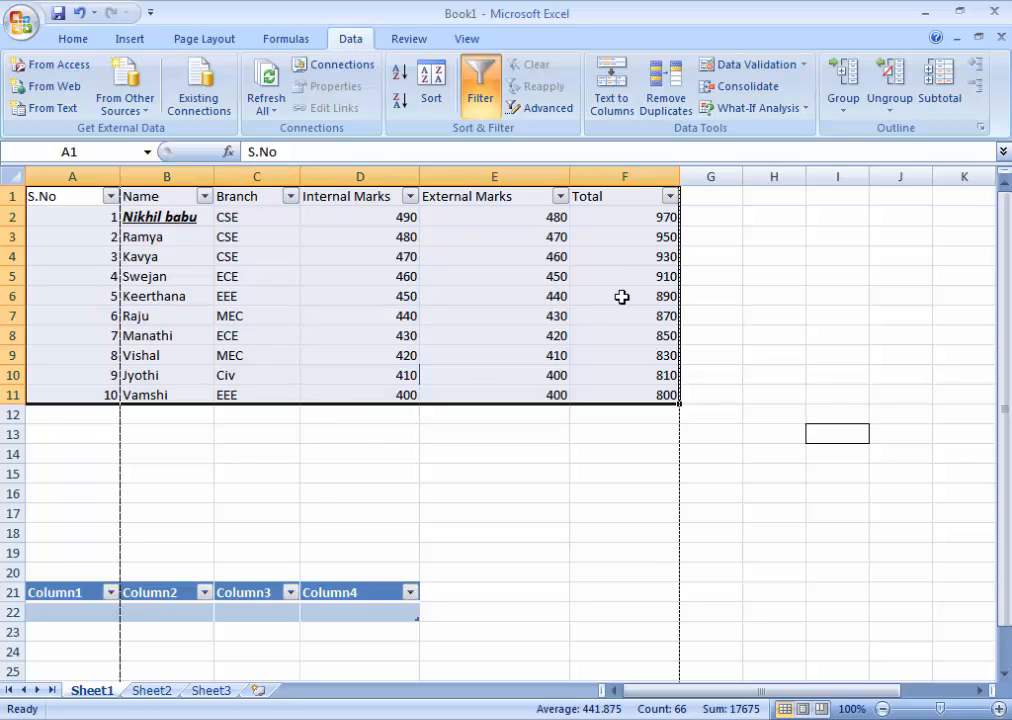
{"action": "left_click", "coordinate": [560, 196]}
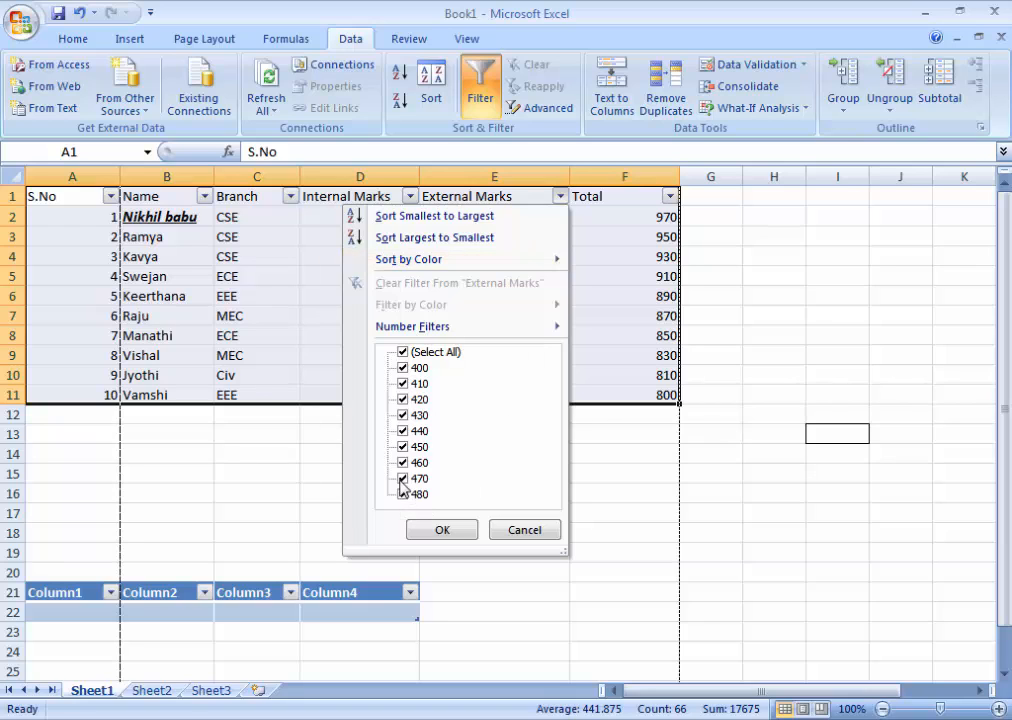
{"action": "left_click", "coordinate": [602, 5]}
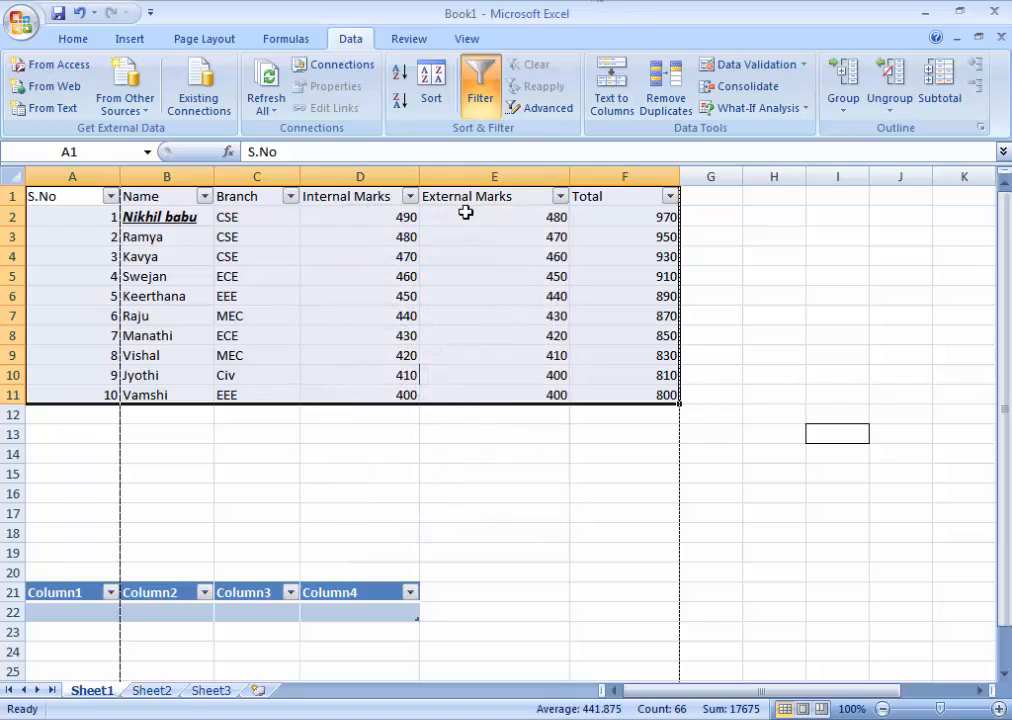
{"action": "left_click", "coordinate": [561, 203]}
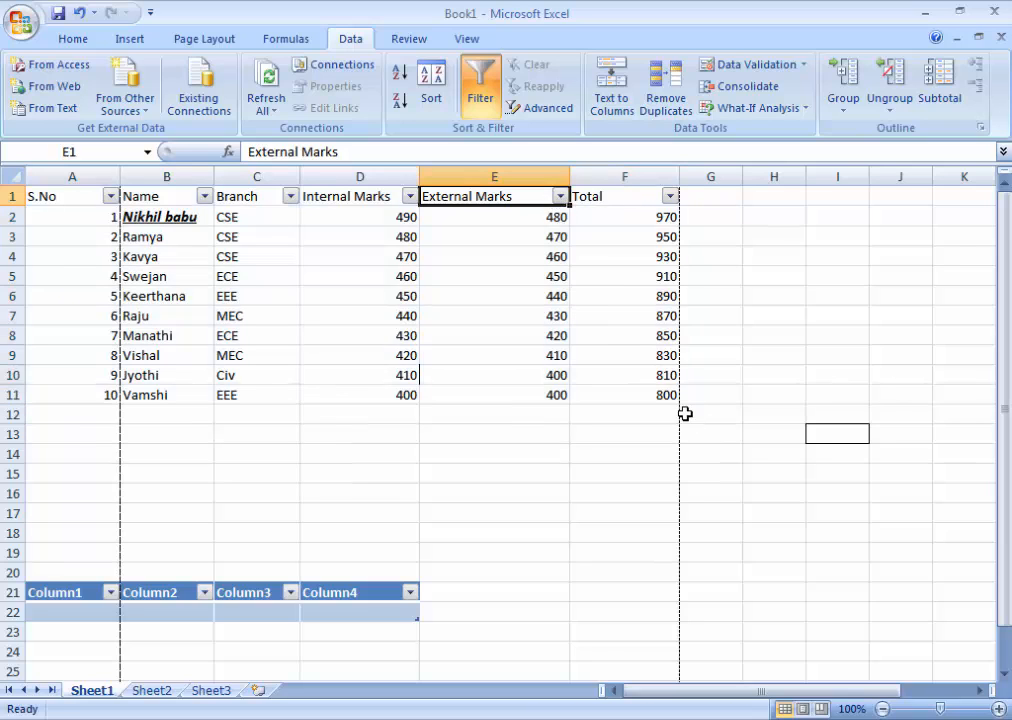
Step: Filter the External Marks column in A1:F11 to show only values greater than 450, and clear that filter
{"action": "left_click_drag", "start_coordinate": [670, 398], "coordinate": [54, 180]}
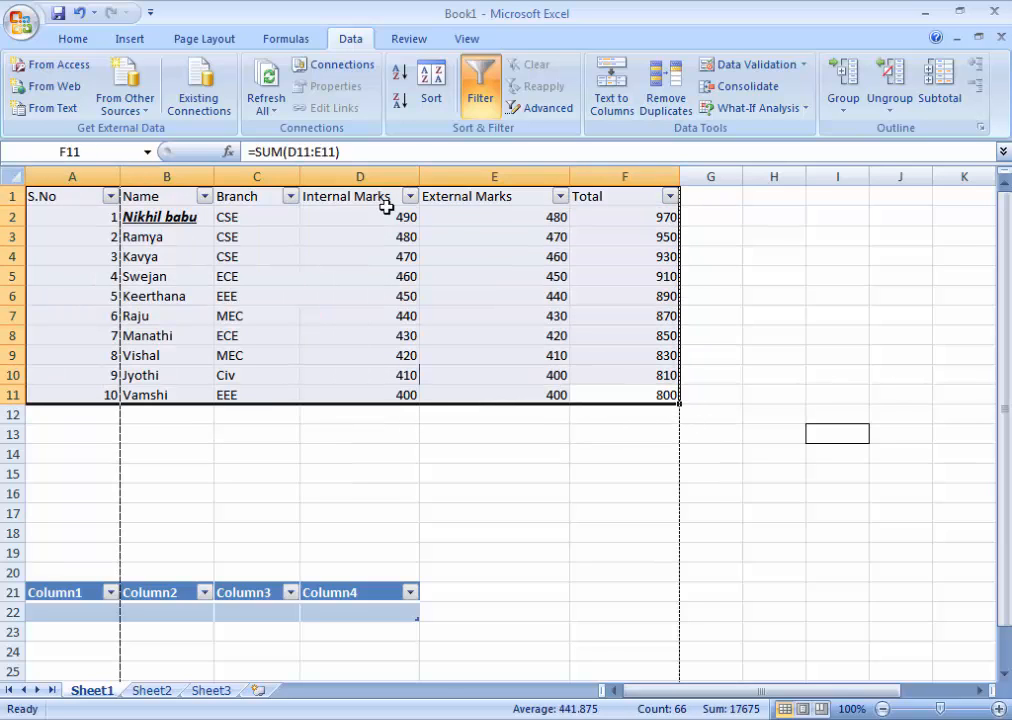
{"action": "left_click", "coordinate": [560, 196]}
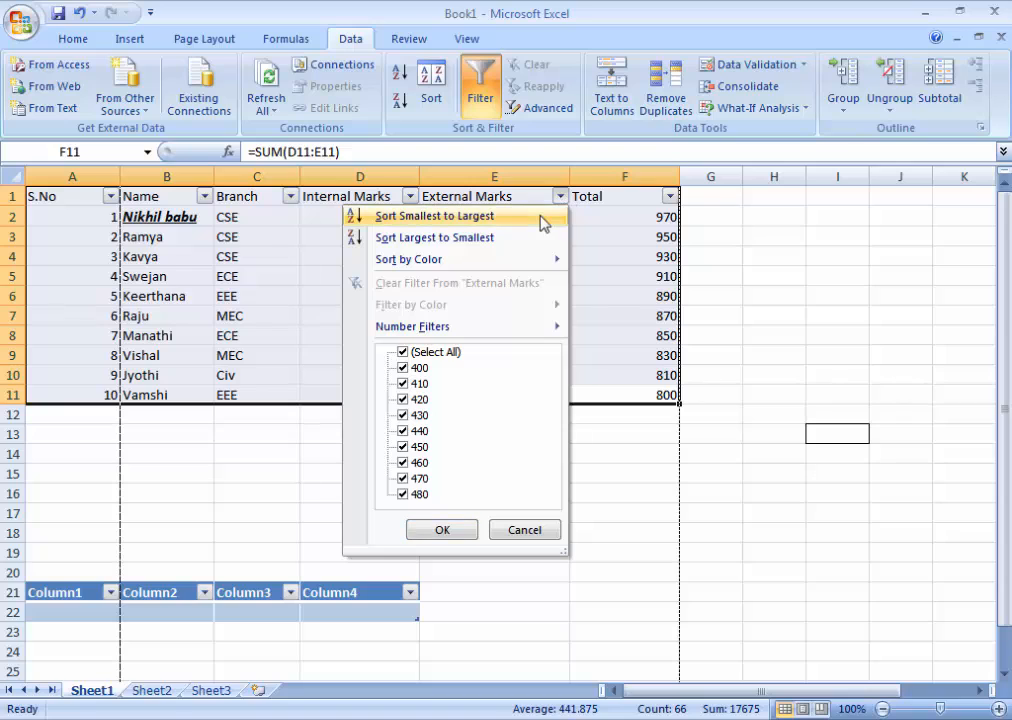
{"action": "mouse_move", "coordinate": [526, 264]}
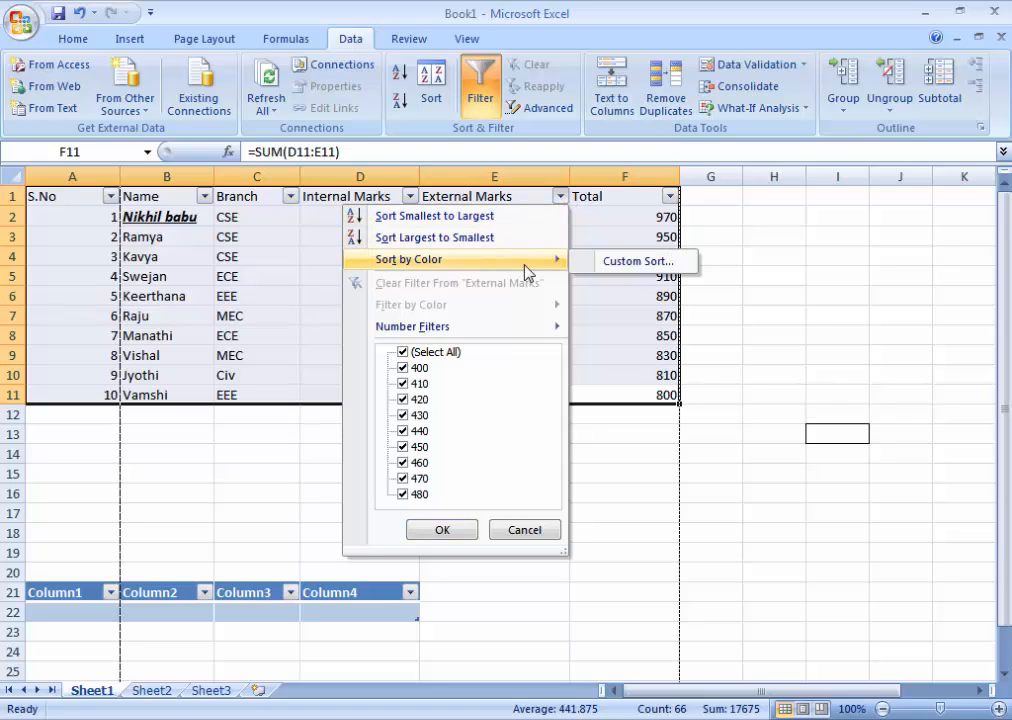
{"action": "mouse_move", "coordinate": [463, 326]}
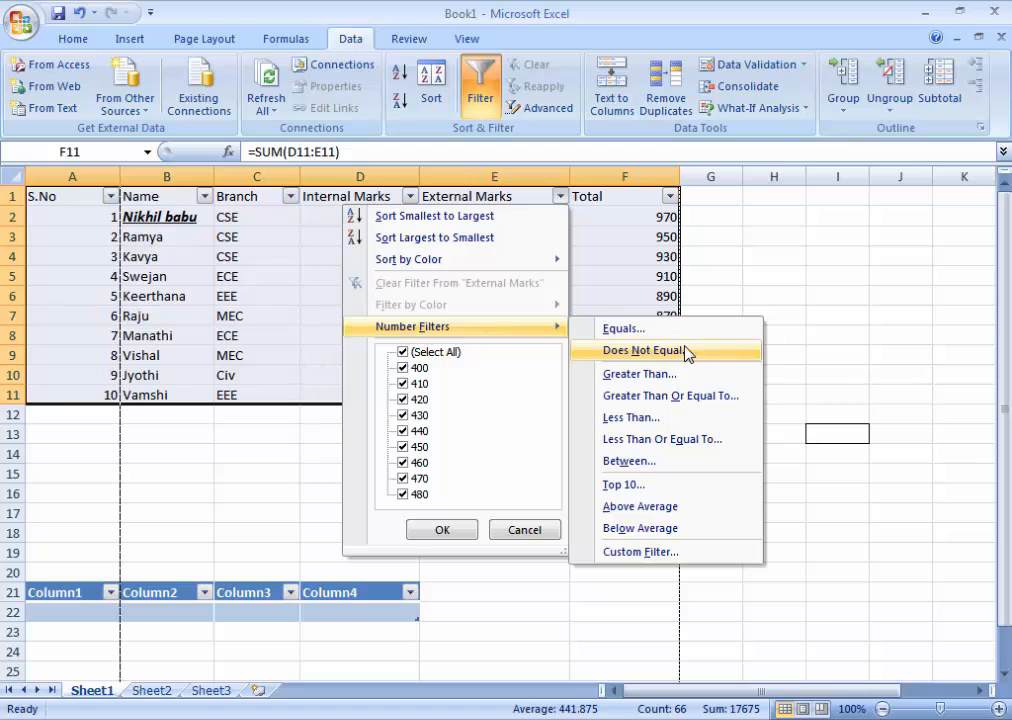
{"action": "left_click", "coordinate": [726, 376]}
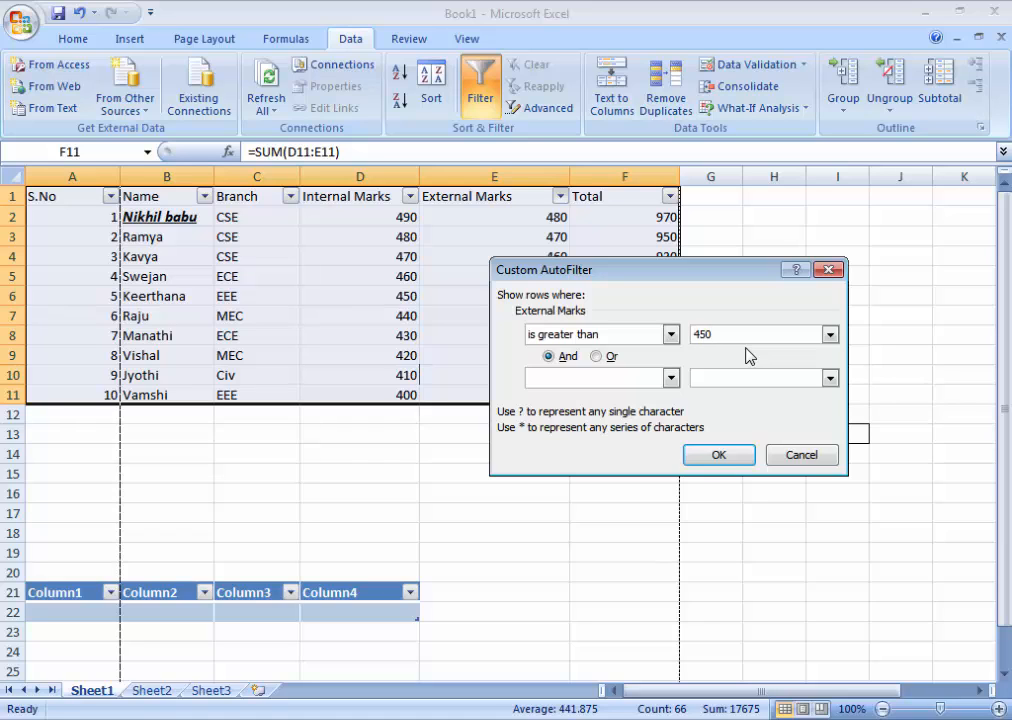
{"action": "left_click", "coordinate": [718, 454]}
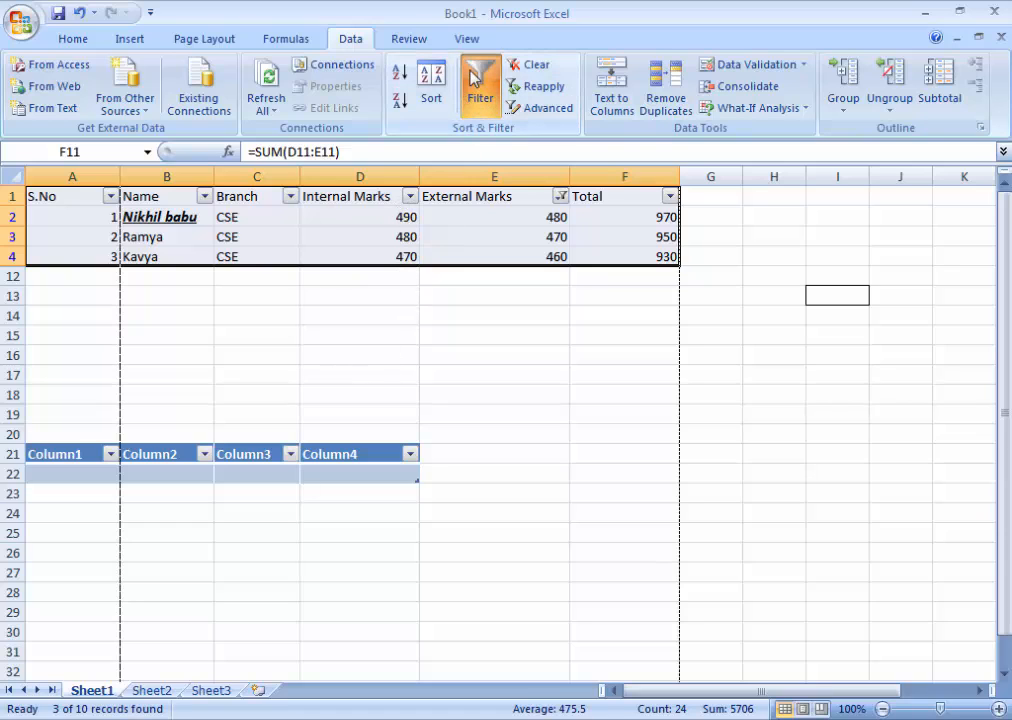
{"action": "left_click", "coordinate": [535, 64]}
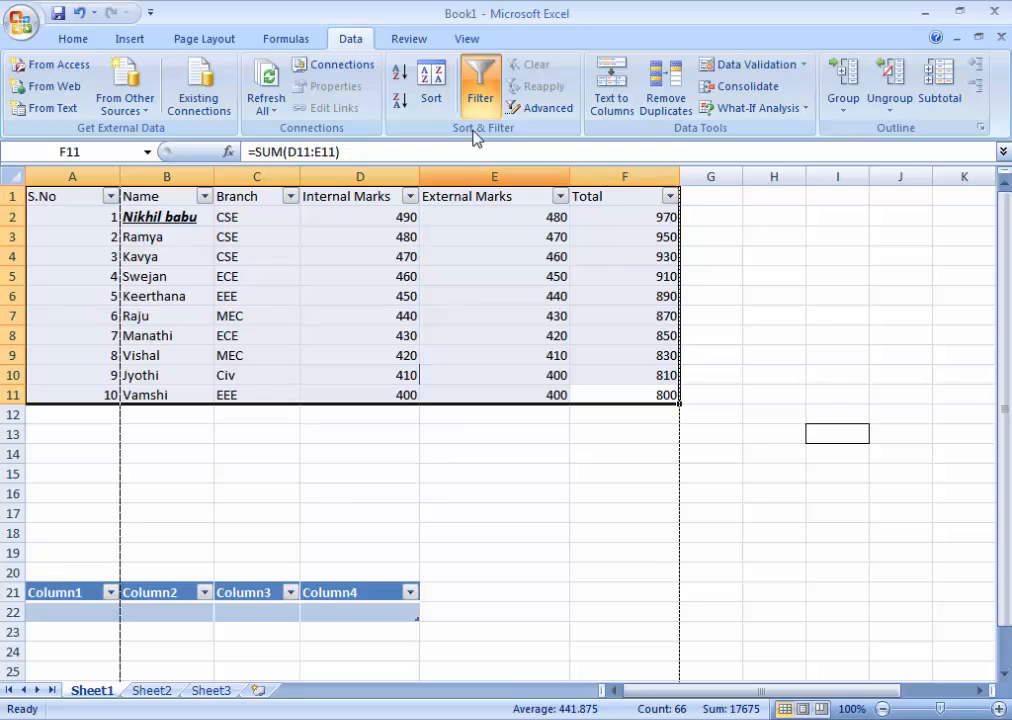
{"action": "left_click", "coordinate": [671, 198]}
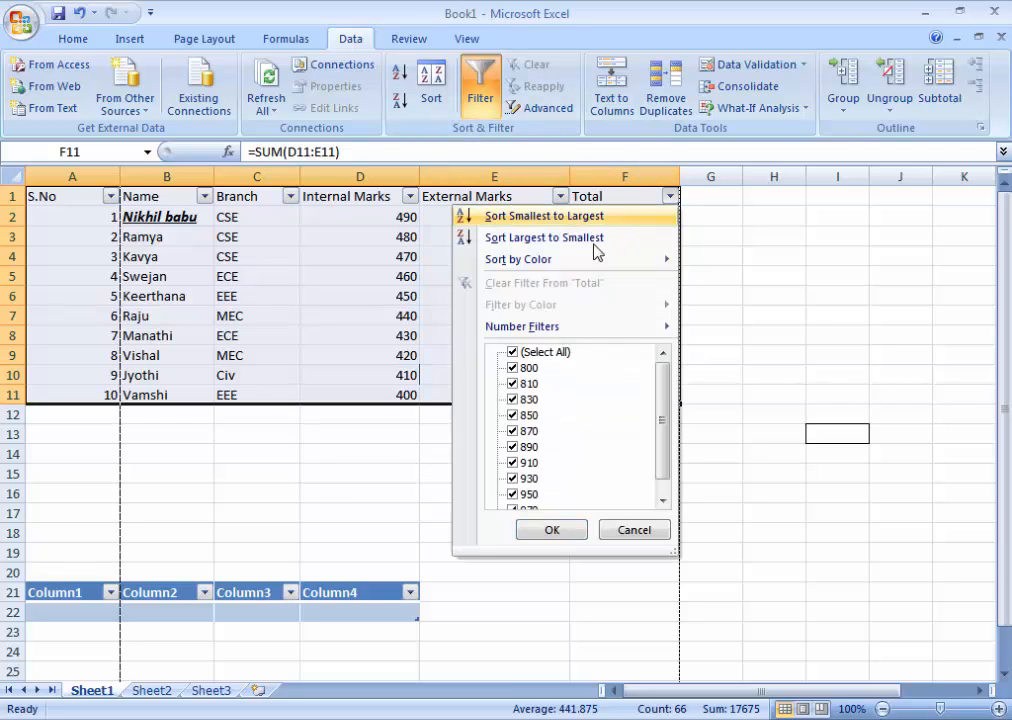
{"action": "mouse_move", "coordinate": [632, 335]}
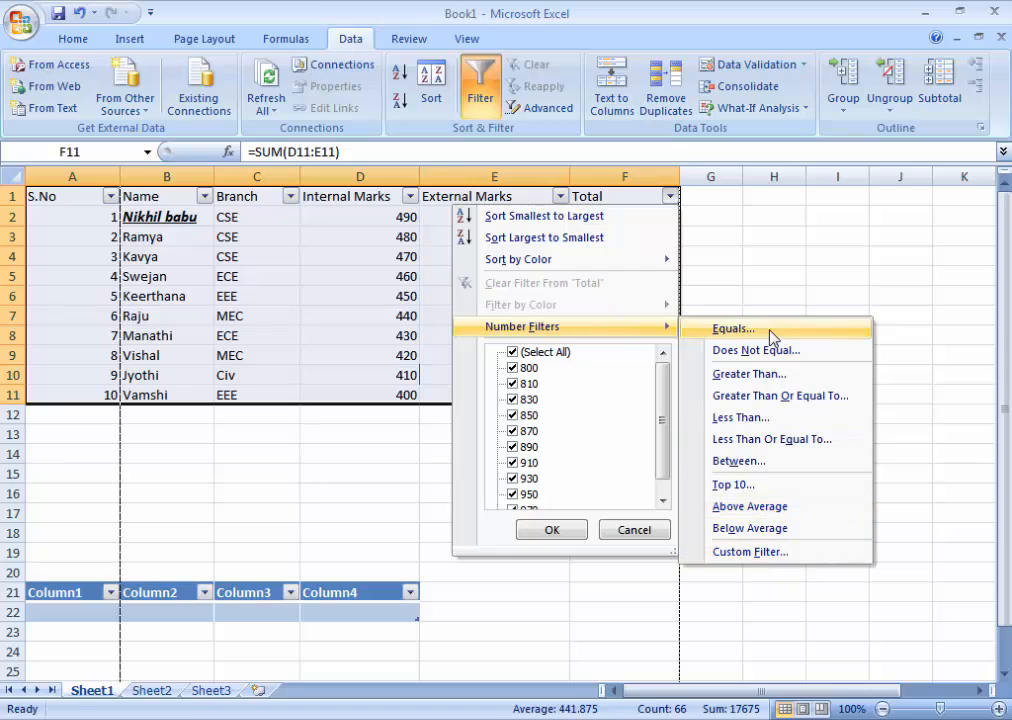
{"action": "left_click", "coordinate": [289, 198]}
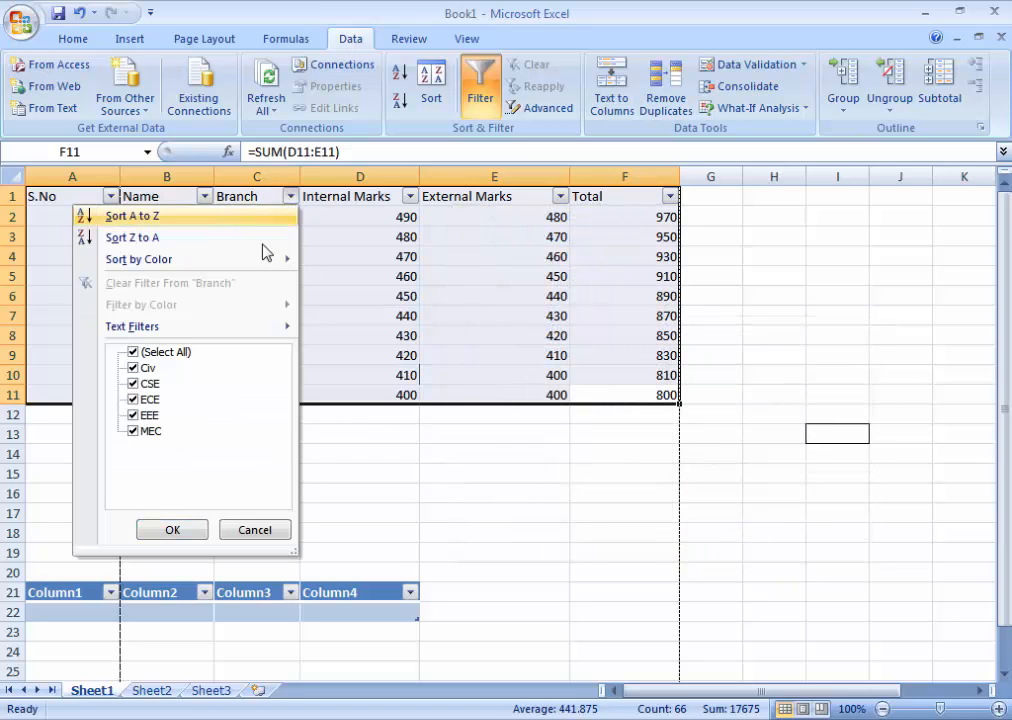
Step: Sort the student marks data by the Name column from Z to A
{"action": "left_click", "coordinate": [206, 199]}
{"action": "left_click", "coordinate": [206, 199]}
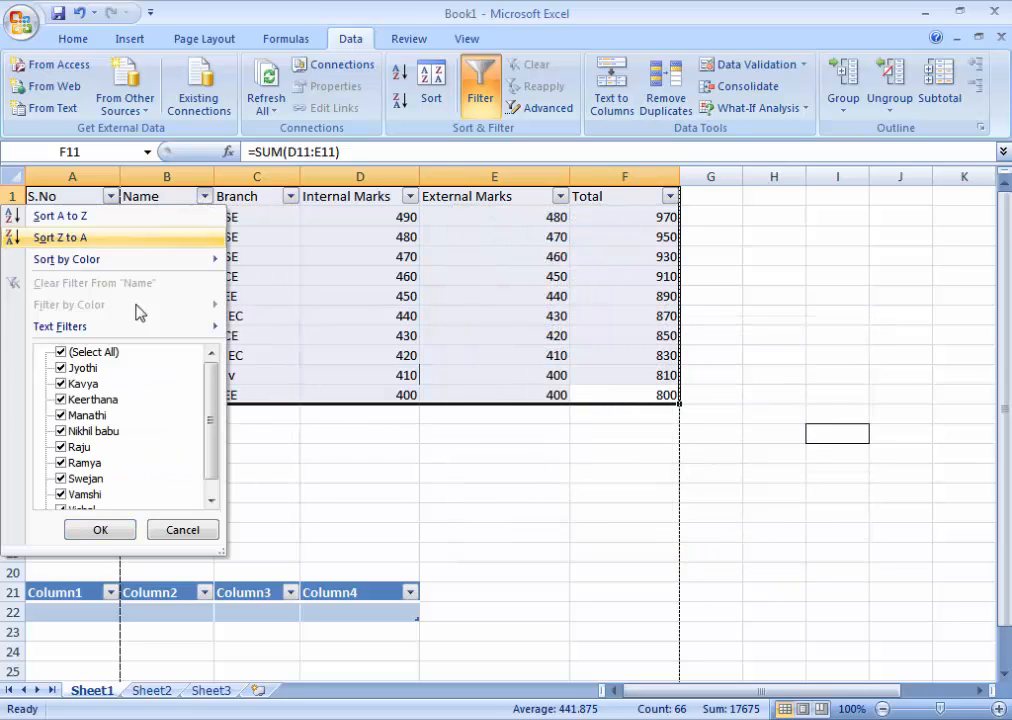
{"action": "left_click", "coordinate": [86, 238]}
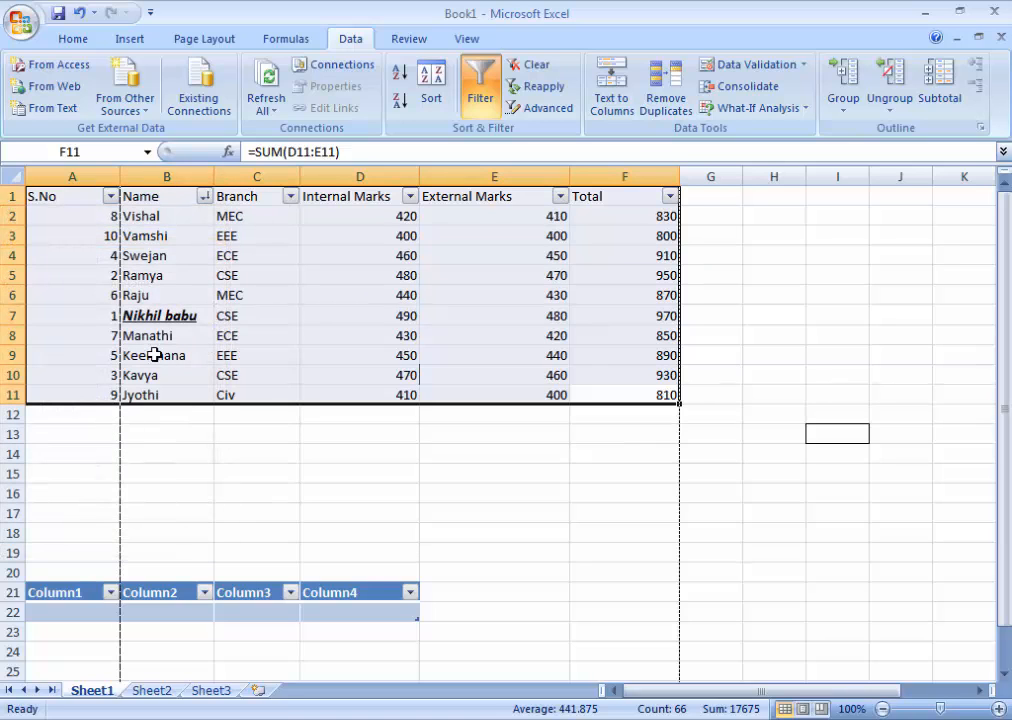
Step: Clear the filter and sort state of the student marks data and turn its filtering off
{"action": "left_click", "coordinate": [537, 65]}
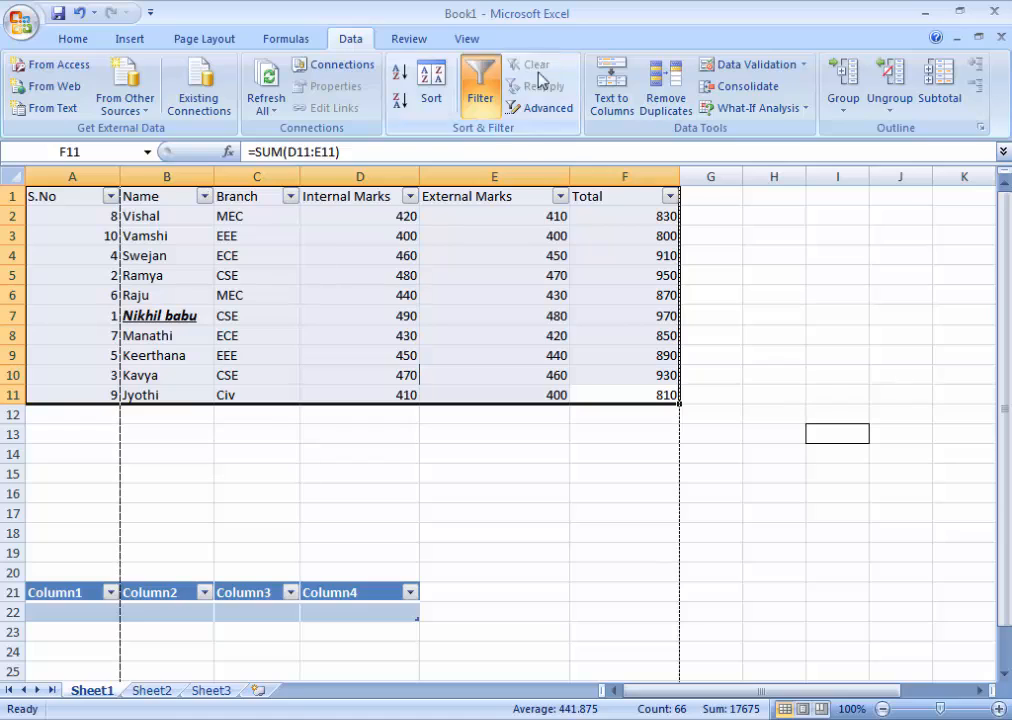
{"action": "left_click", "coordinate": [466, 102]}
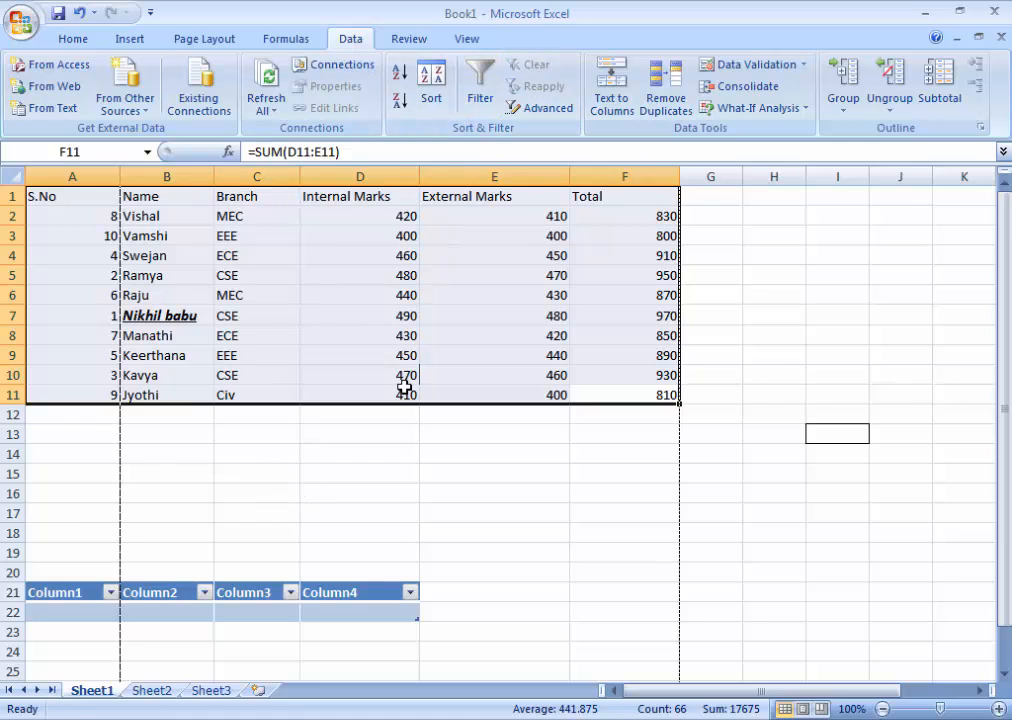